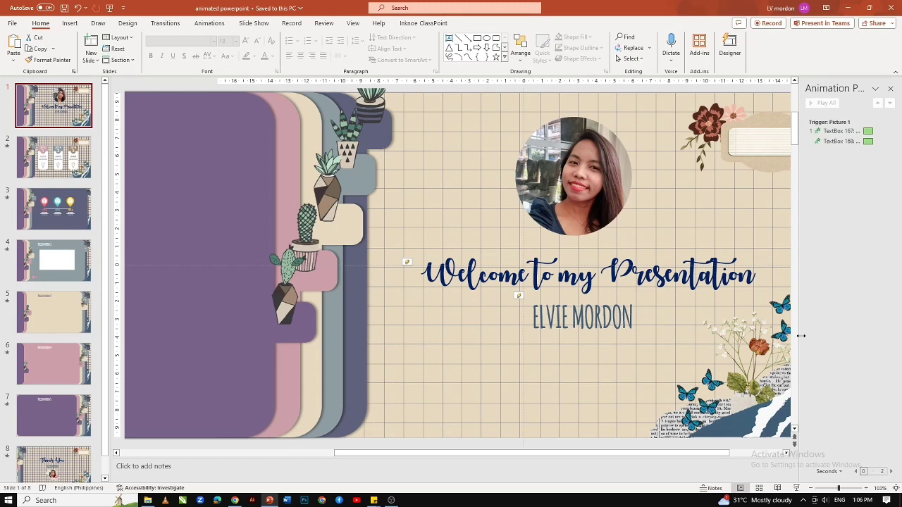
- Present from slide 1, click the photo to reveal the title and name, then advance to the timeline slide
click(796, 487)
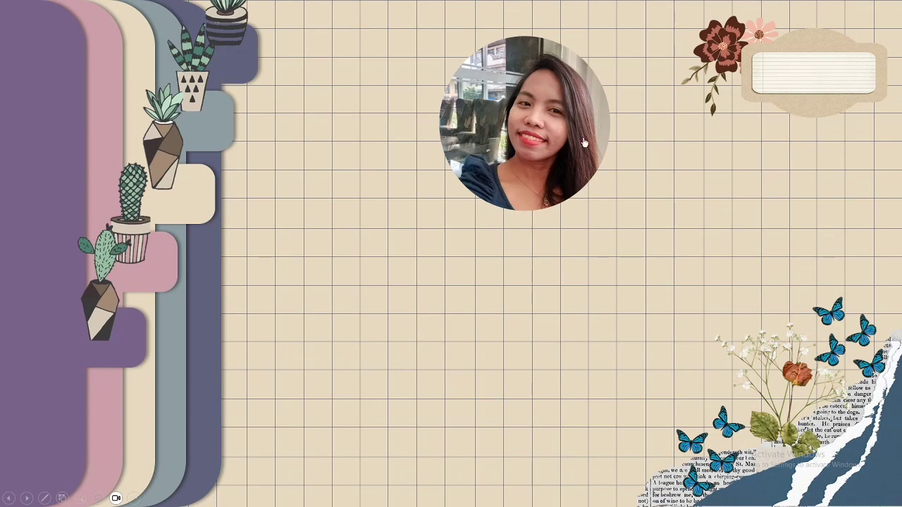
click(586, 310)
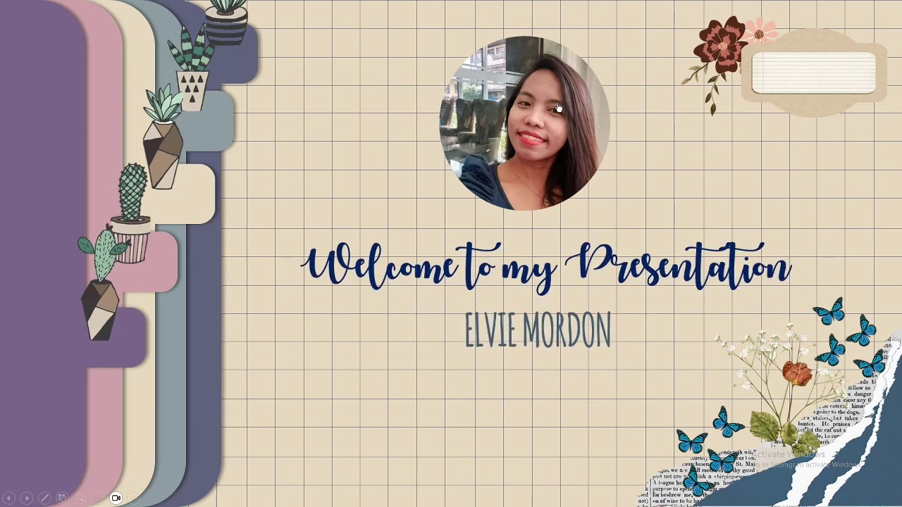
click(347, 180)
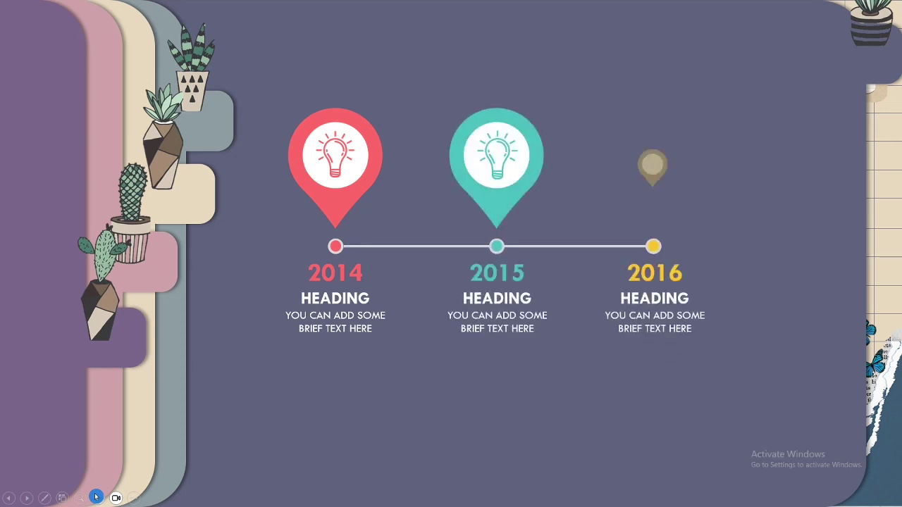
- Advance to the Presentation 2 slide, reveal the Trends in ICT title and play its embedded video
click(261, 449)
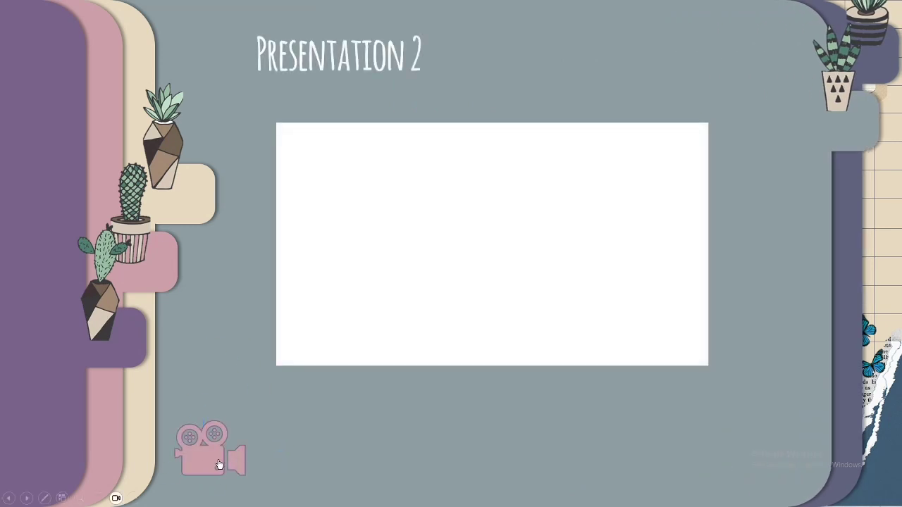
click(219, 465)
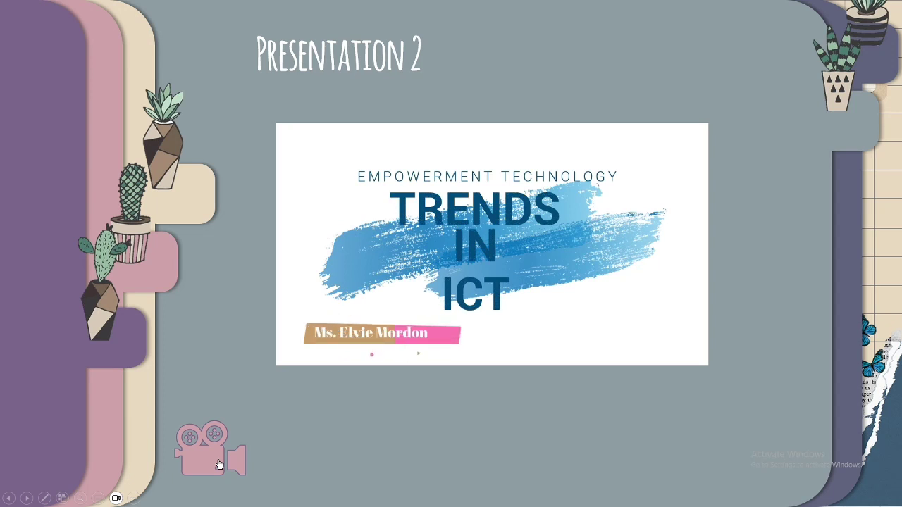
click(391, 455)
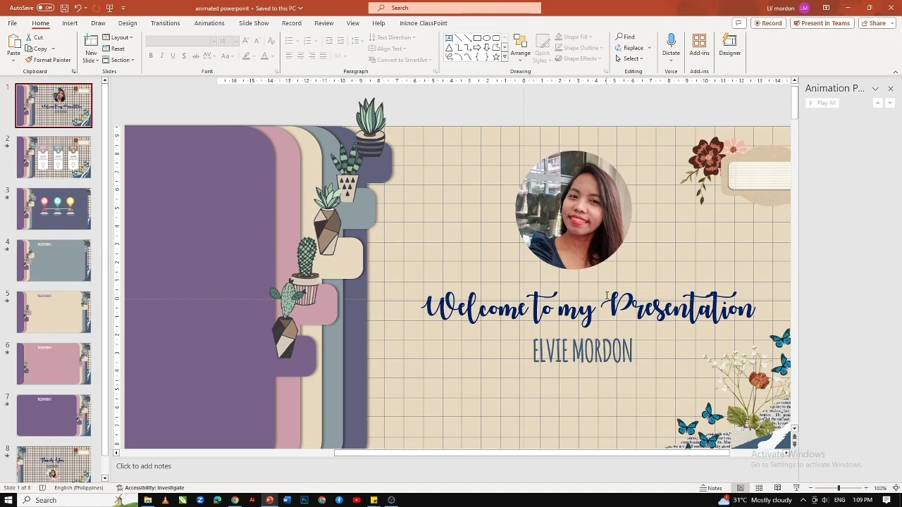
- Select the 'Welcome to my Presentation' title box and the presenter name box together as whole objects
click(579, 201)
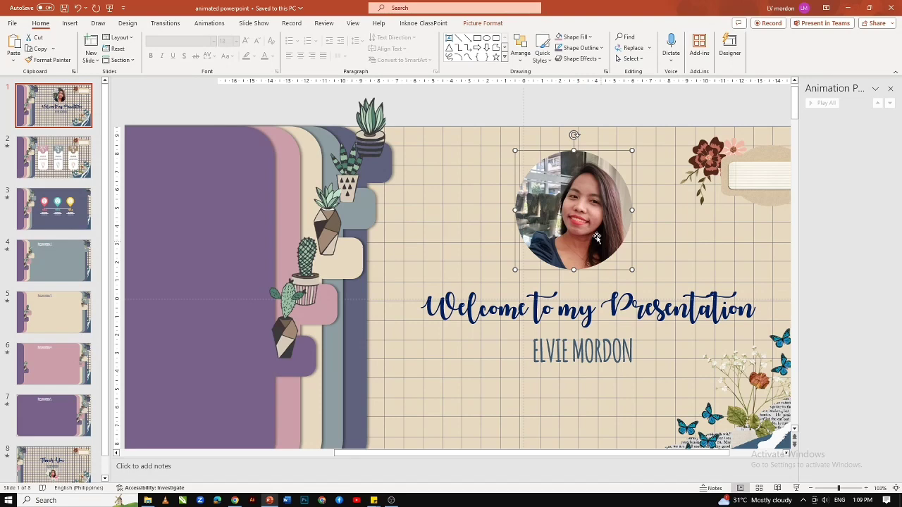
click(213, 25)
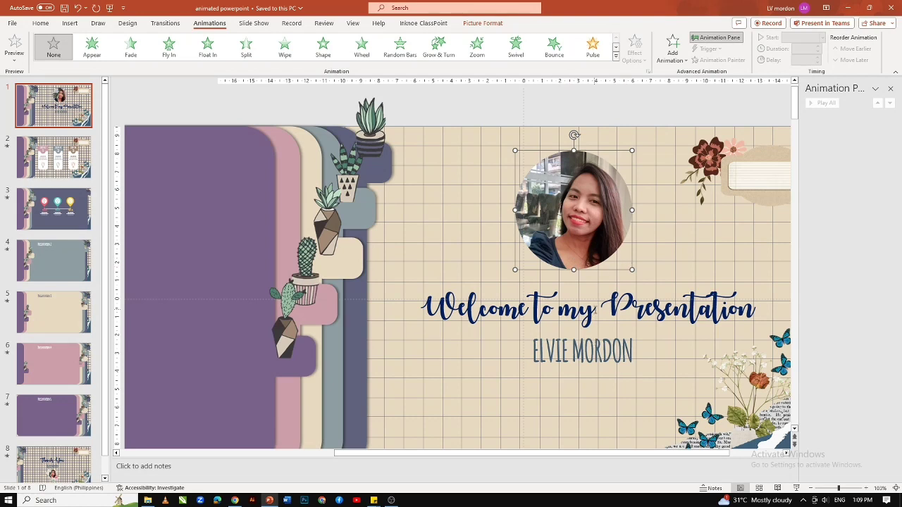
click(595, 310)
key(Right)
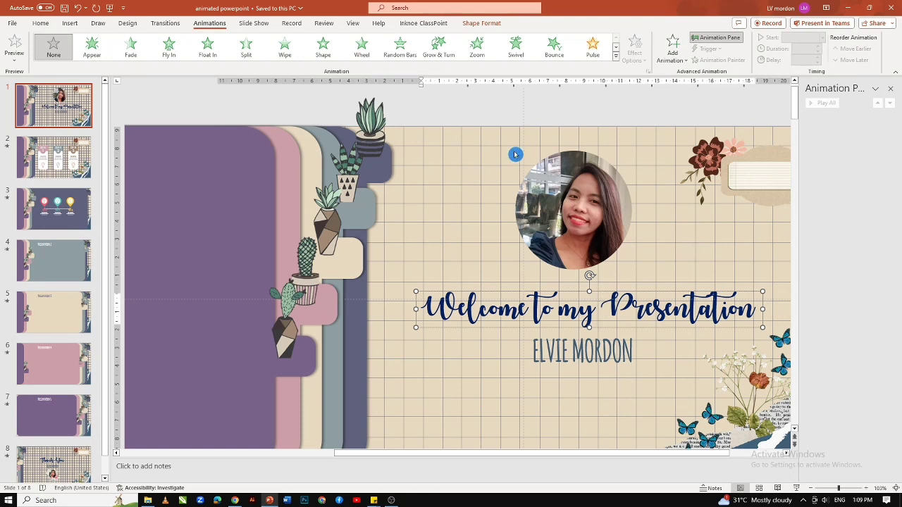
click(573, 352)
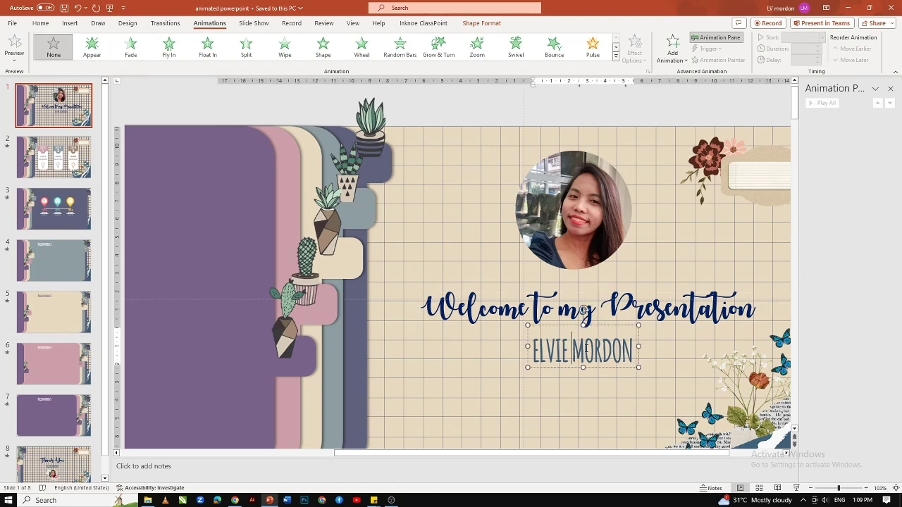
click(558, 308)
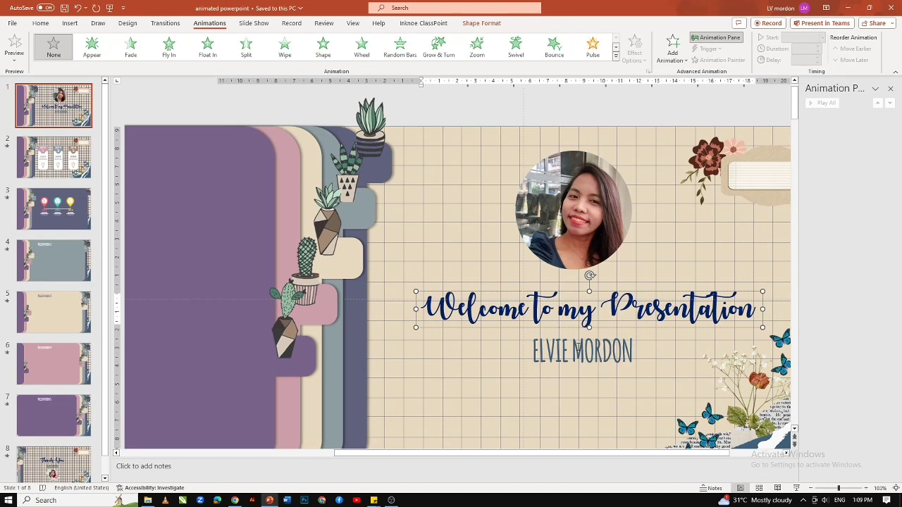
click(559, 293)
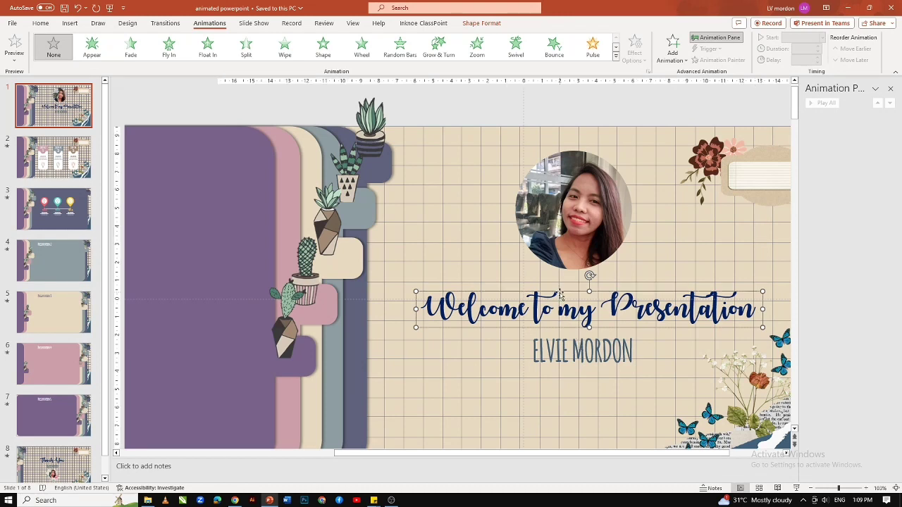
click(572, 356)
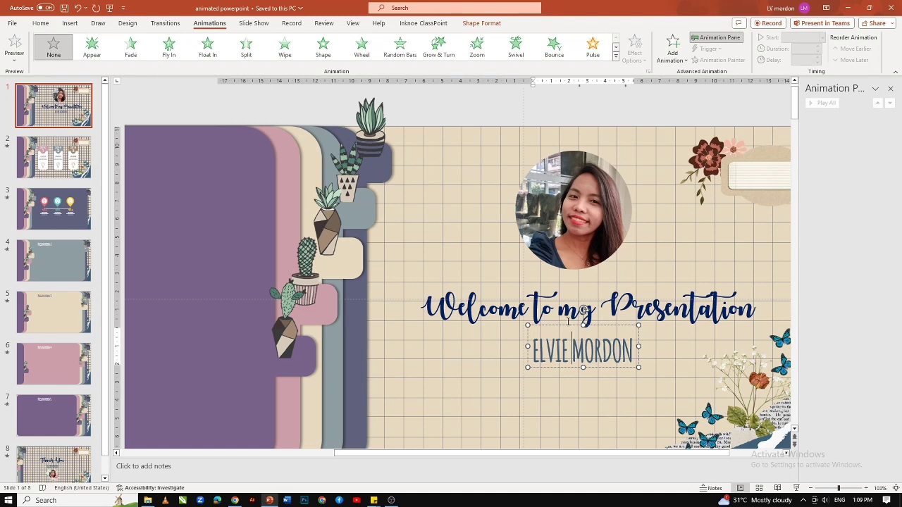
click(563, 306)
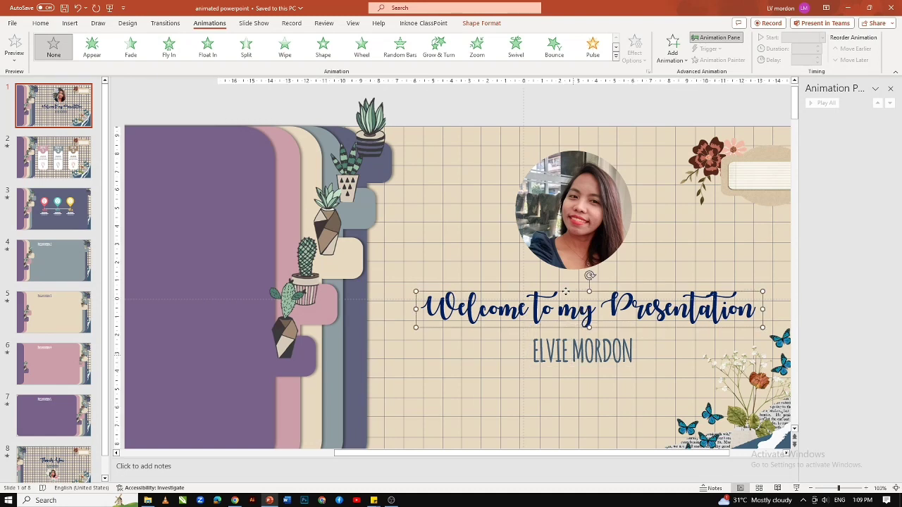
shift+click(575, 353)
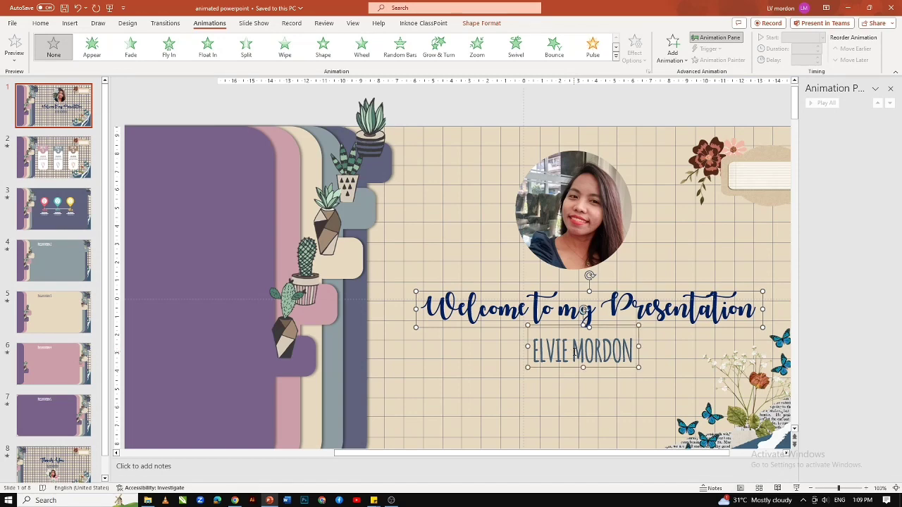
- Group the welcome title and name boxes with Arrange > Group into one 19.1 cm-wide object
click(489, 25)
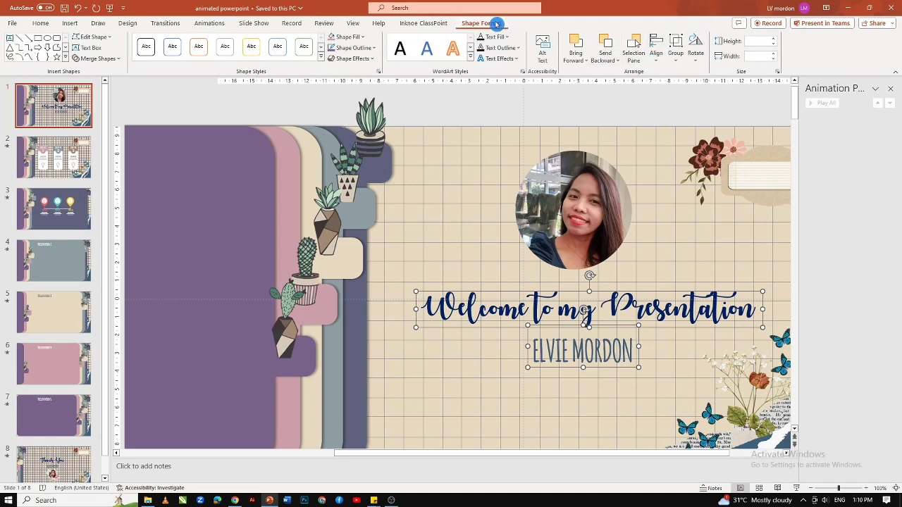
click(677, 56)
click(688, 74)
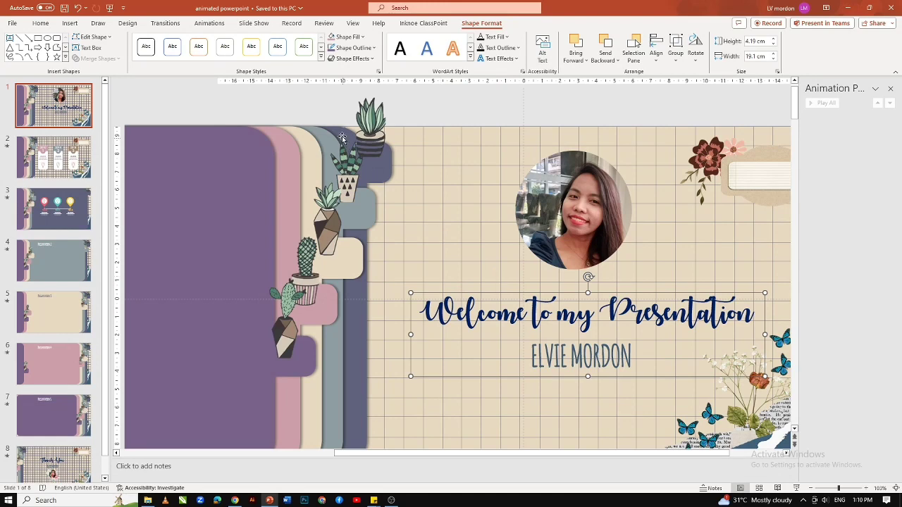
click(213, 24)
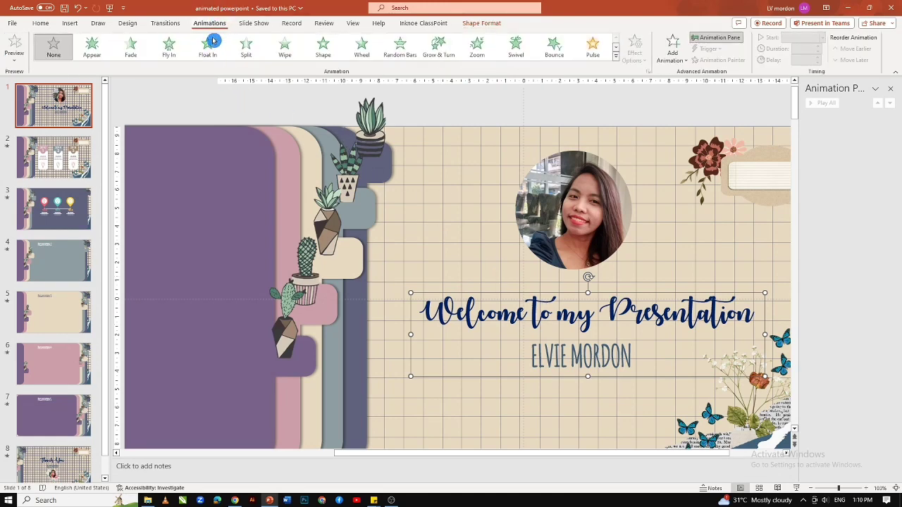
- Apply a Float In entrance to the group, trying Float Down before settling on Float Up
click(209, 51)
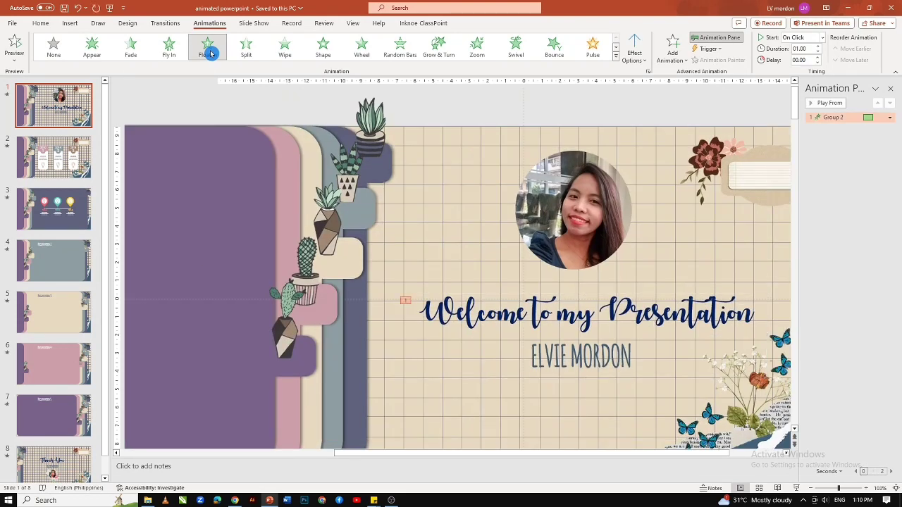
click(635, 55)
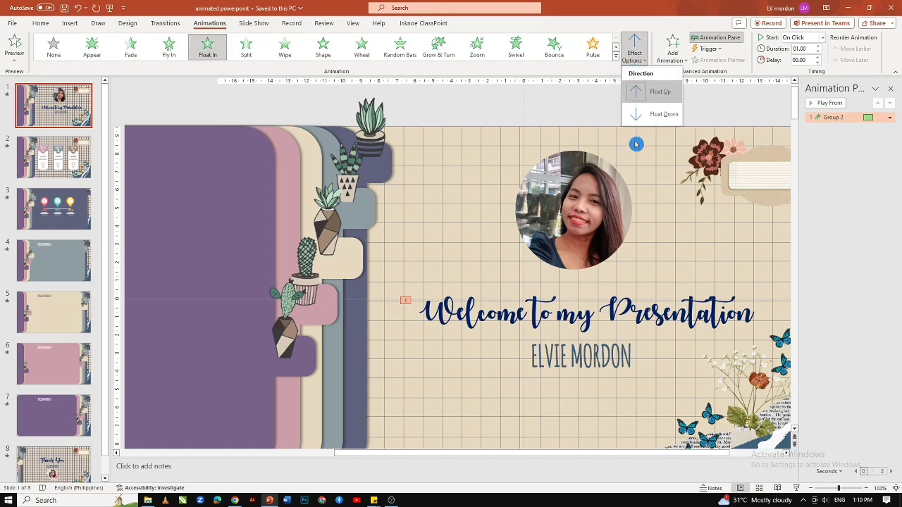
click(646, 93)
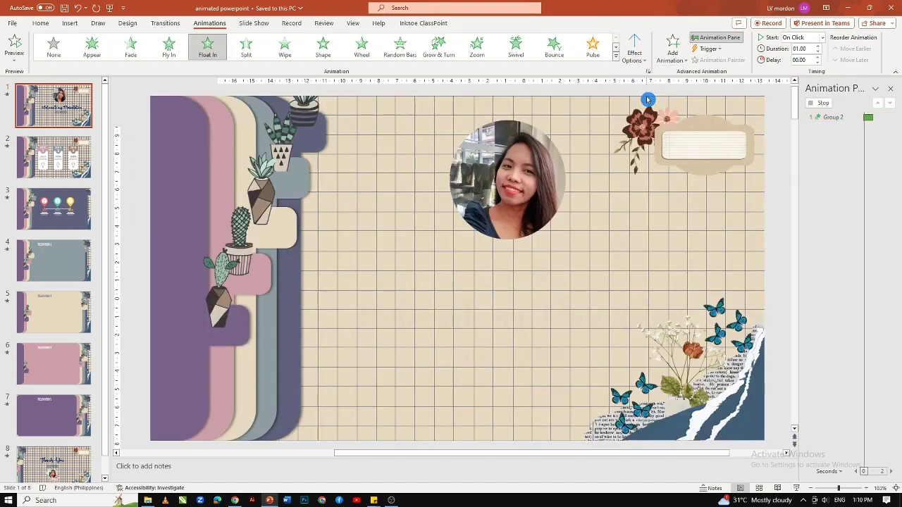
click(638, 61)
click(647, 113)
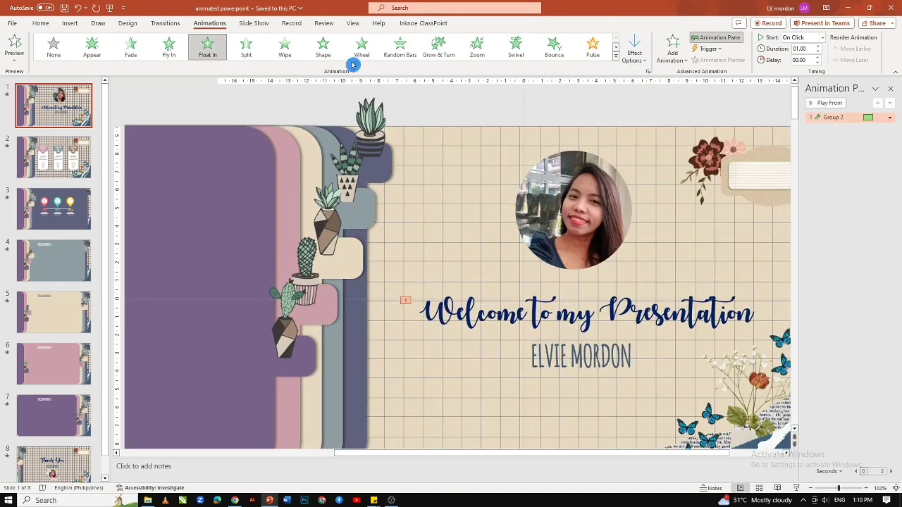
click(636, 59)
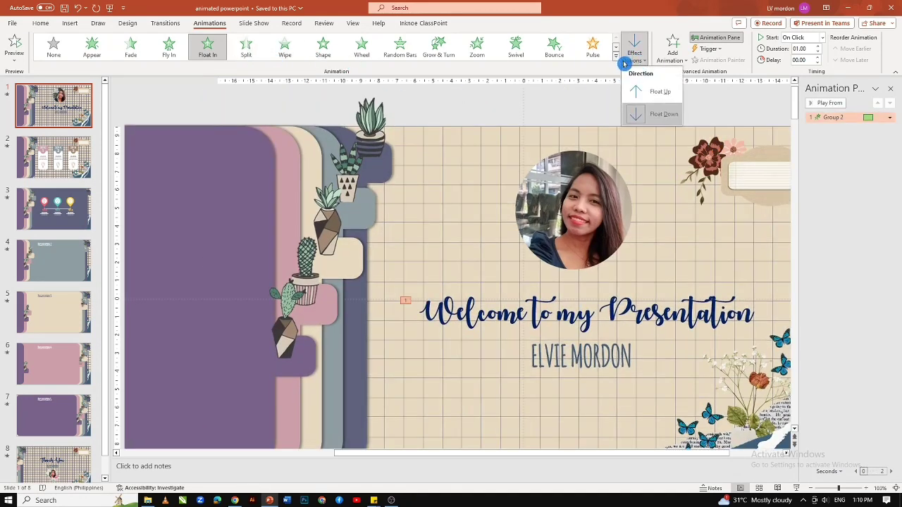
click(648, 96)
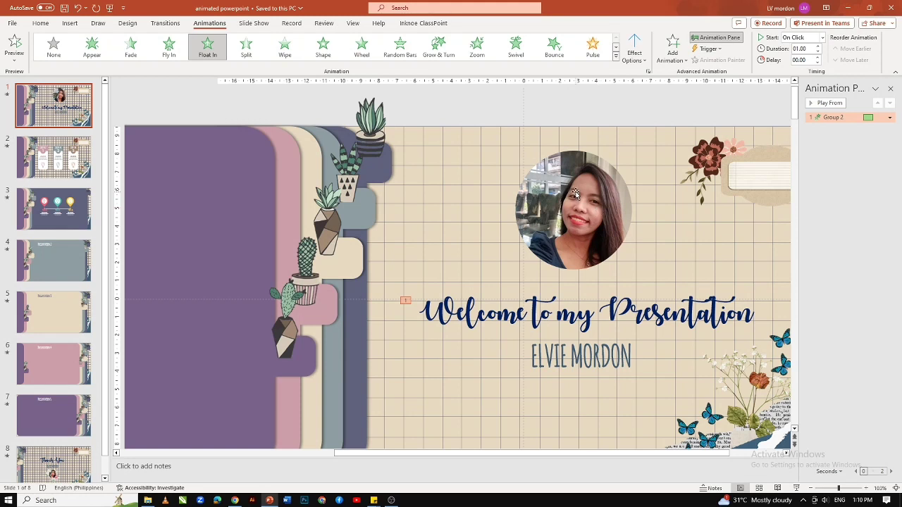
click(207, 56)
- Set the Group 2 Float In to trigger on click of Picture 1 and present from slide 1
click(710, 49)
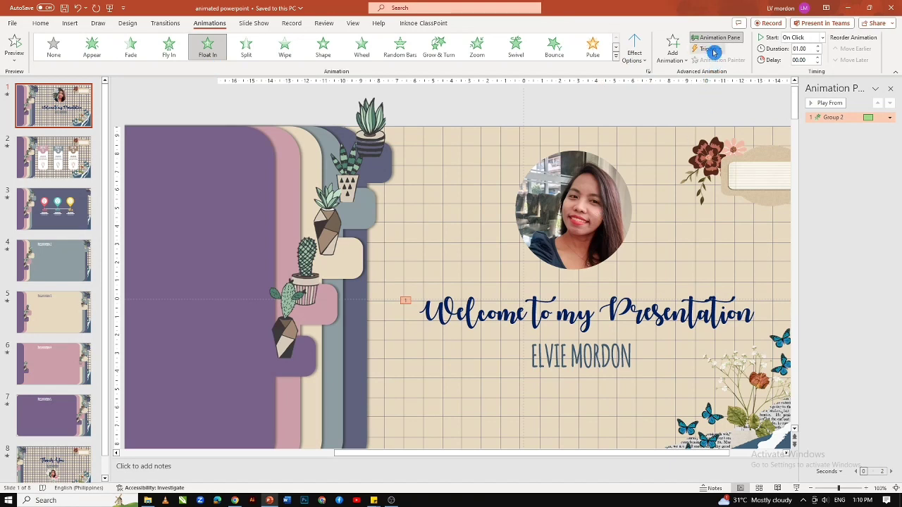
click(713, 51)
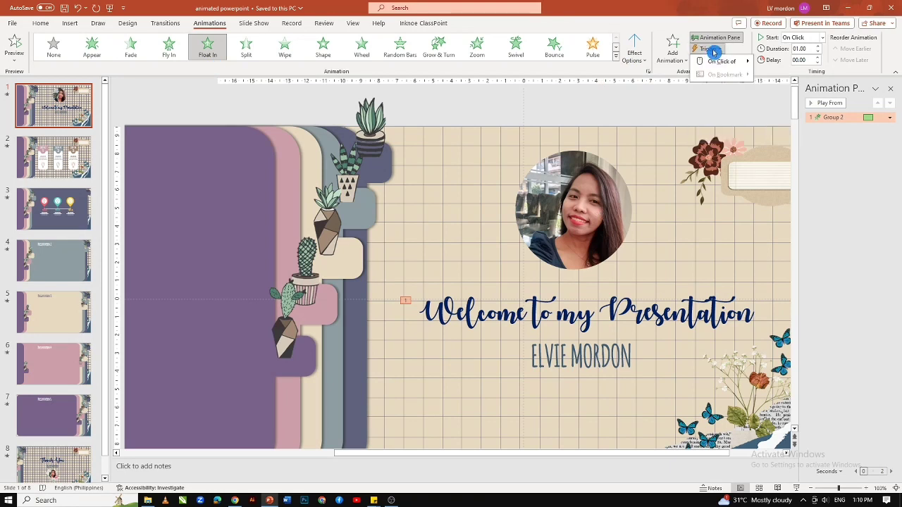
mouse_move(715, 60)
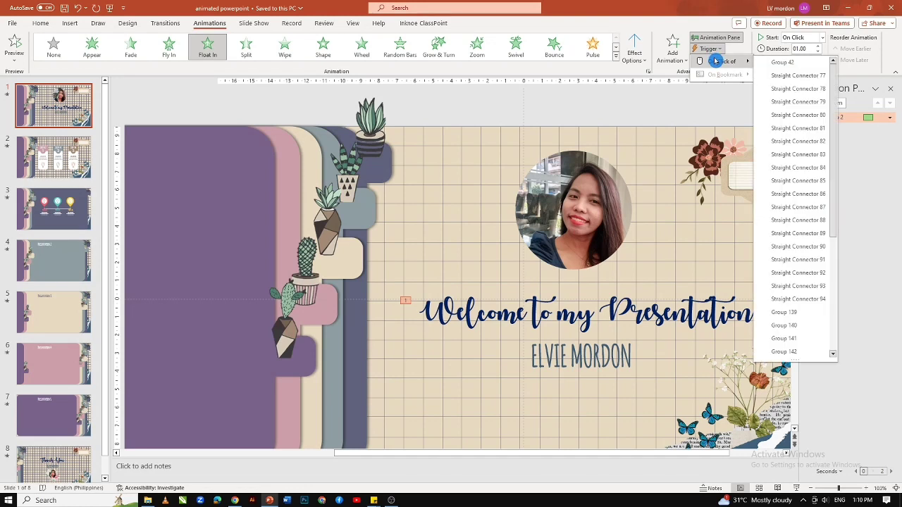
scroll(762, 141, down, 5)
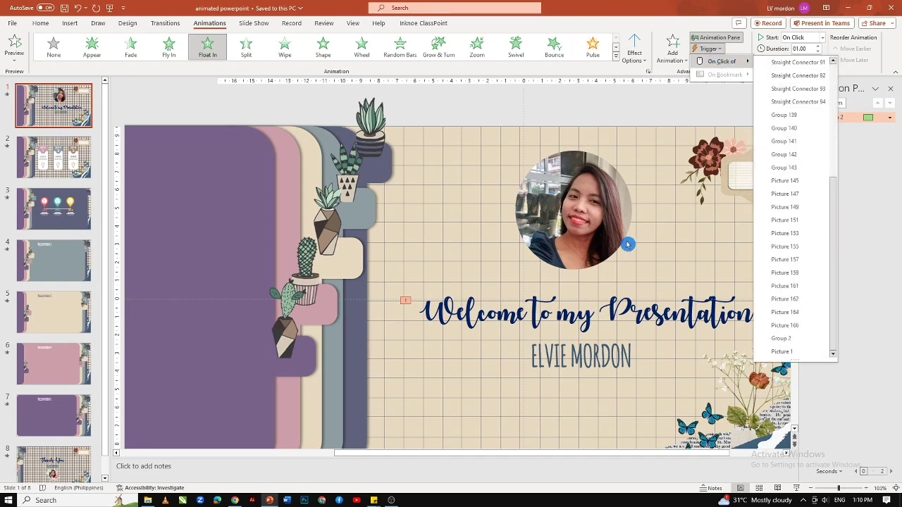
click(782, 352)
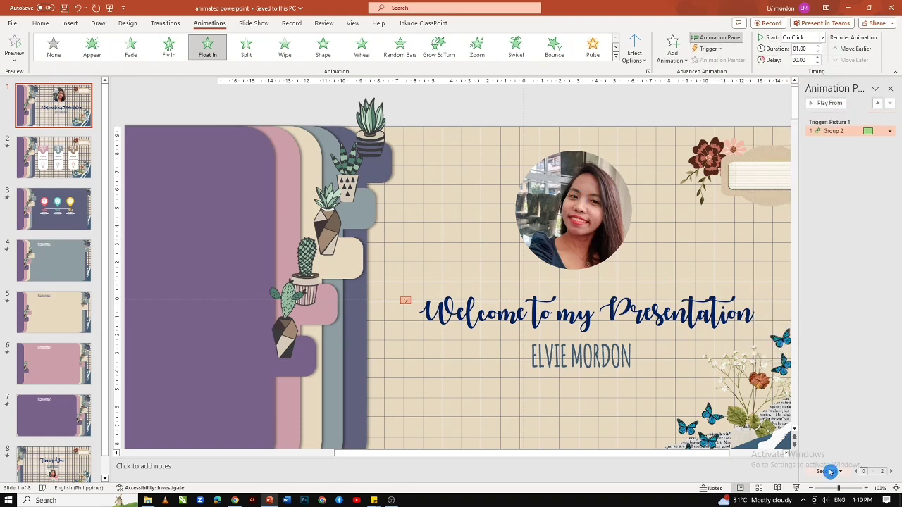
click(796, 487)
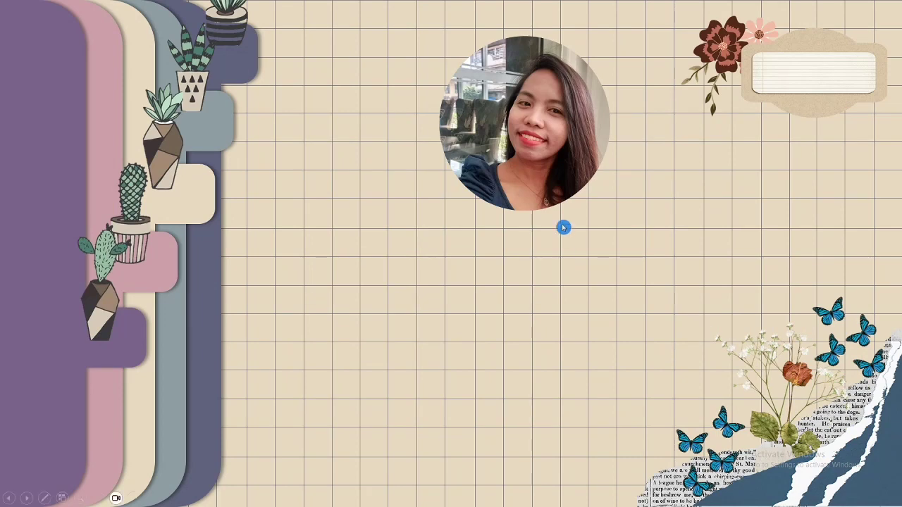
- In the slide show, click the round photo to float in the title and name, then exit with Esc
click(296, 242)
click(536, 174)
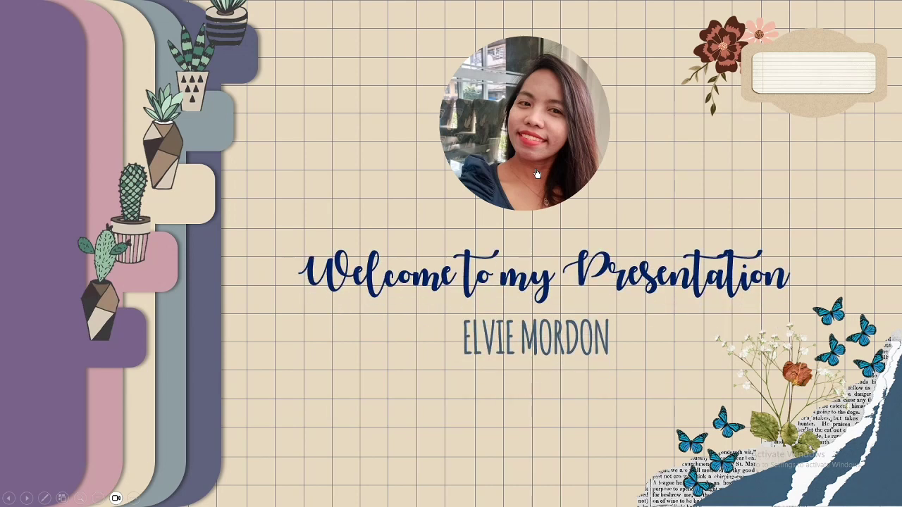
key(Escape)
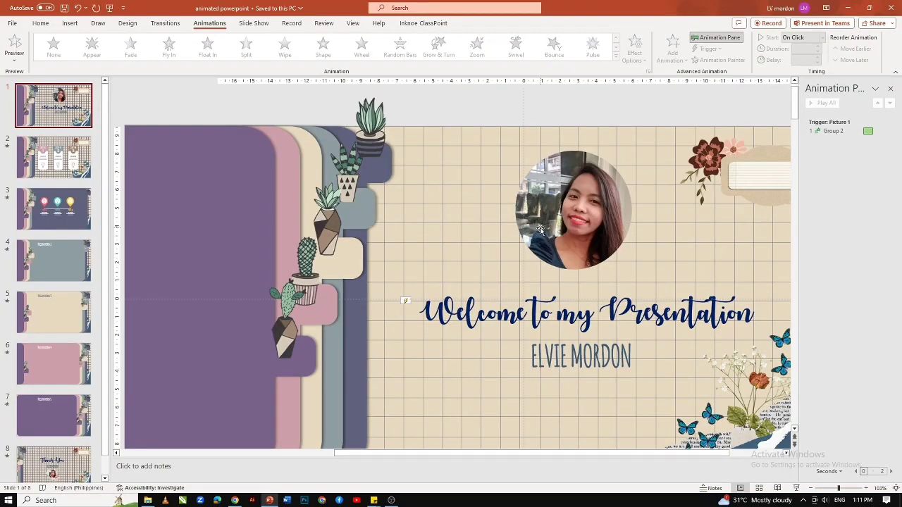
- Select the title-and-name group and set its animation trigger to On Click of Picture 1
click(556, 312)
click(557, 298)
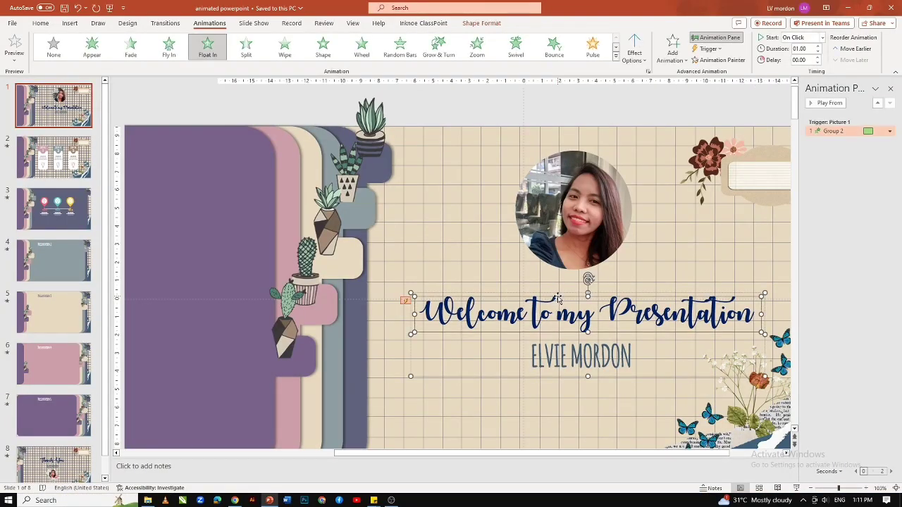
click(718, 51)
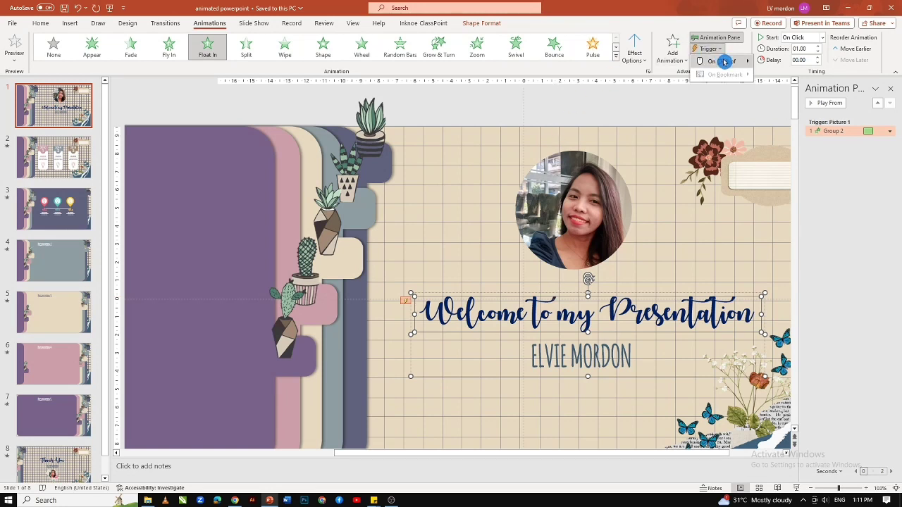
mouse_move(725, 62)
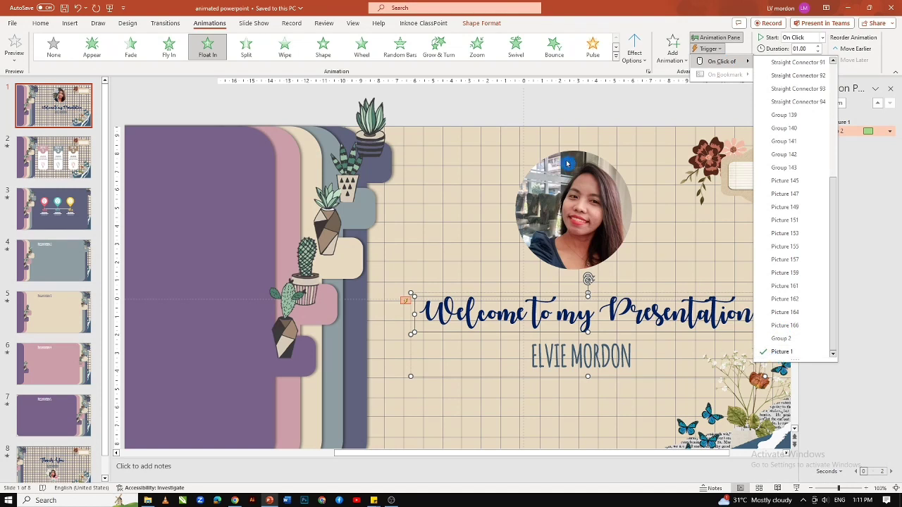
click(790, 350)
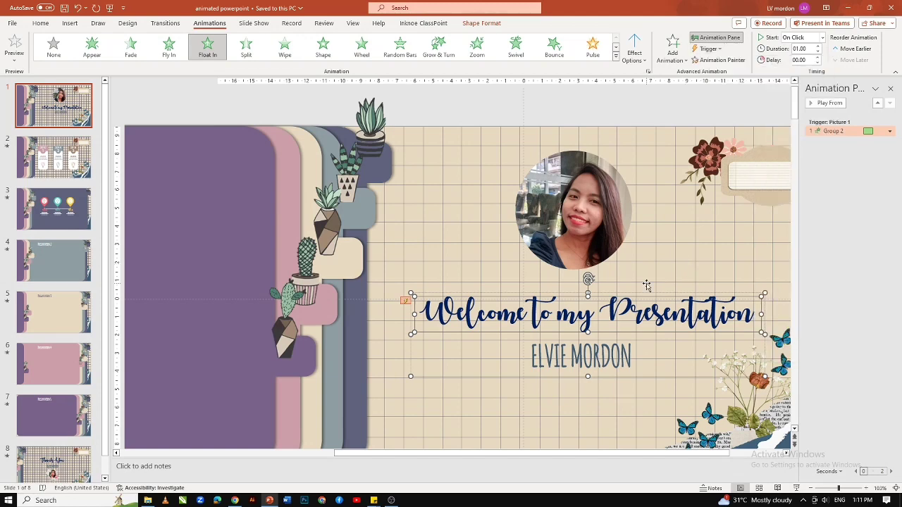
click(646, 224)
click(592, 220)
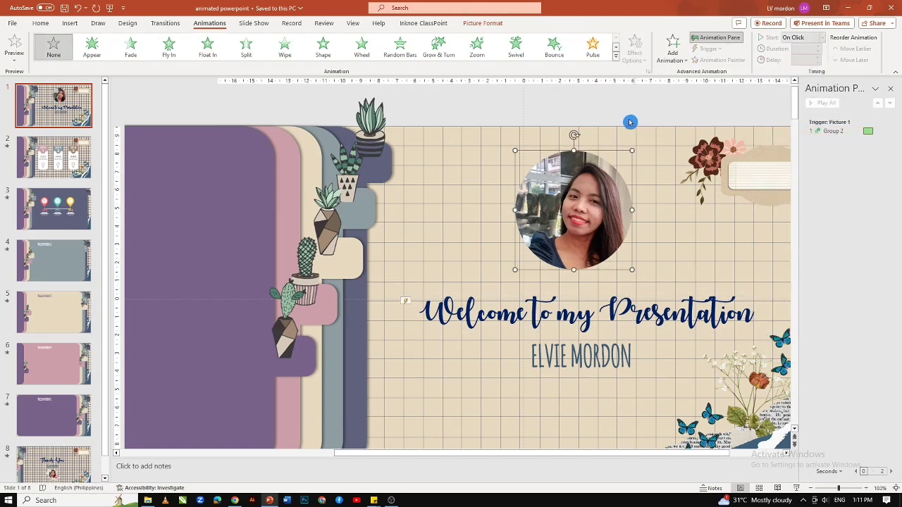
- Open the Selection Pane and click through the objects to identify Picture 1 and Group 2's text boxes
click(498, 26)
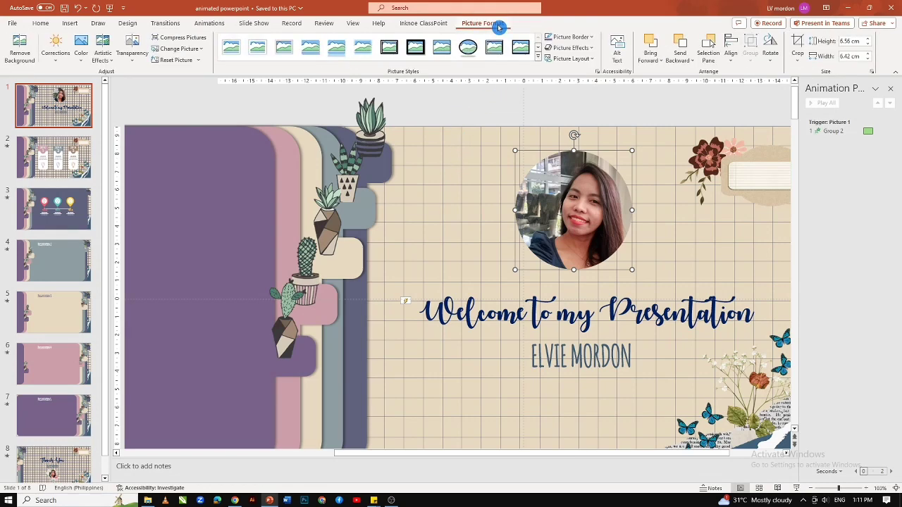
click(709, 56)
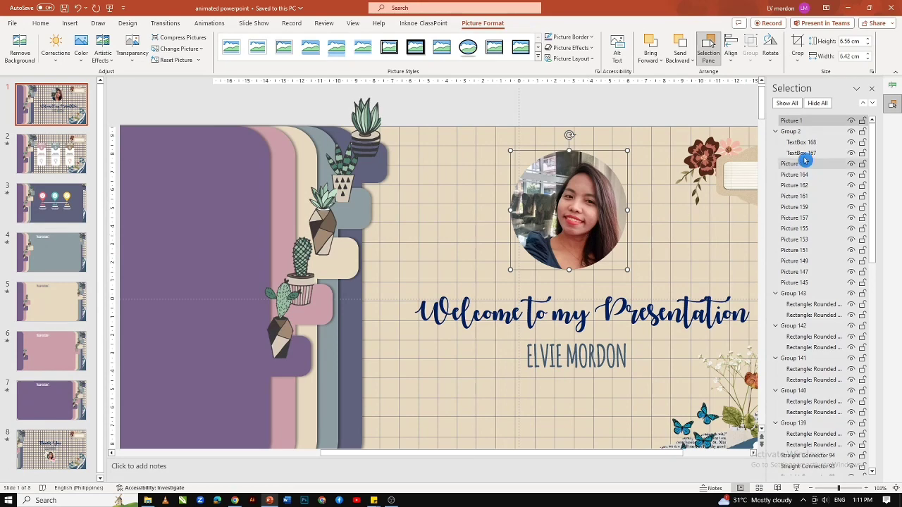
click(812, 125)
click(639, 310)
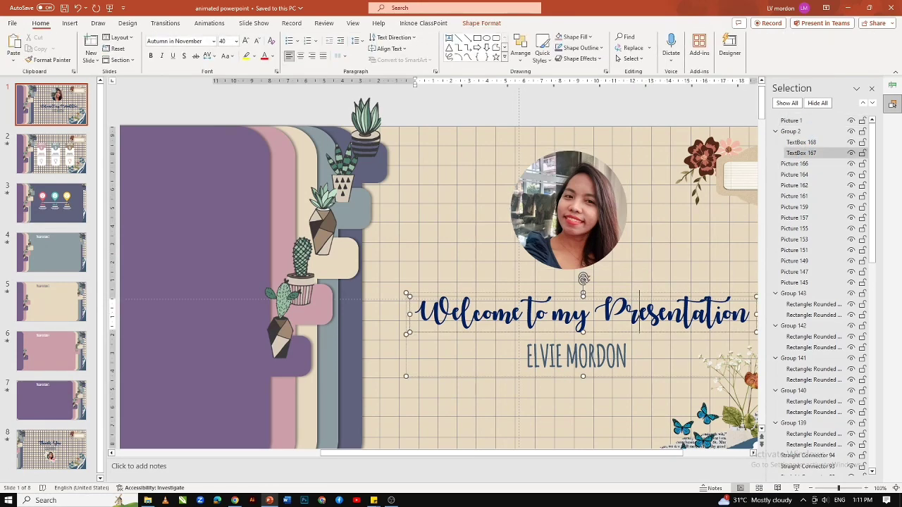
click(412, 241)
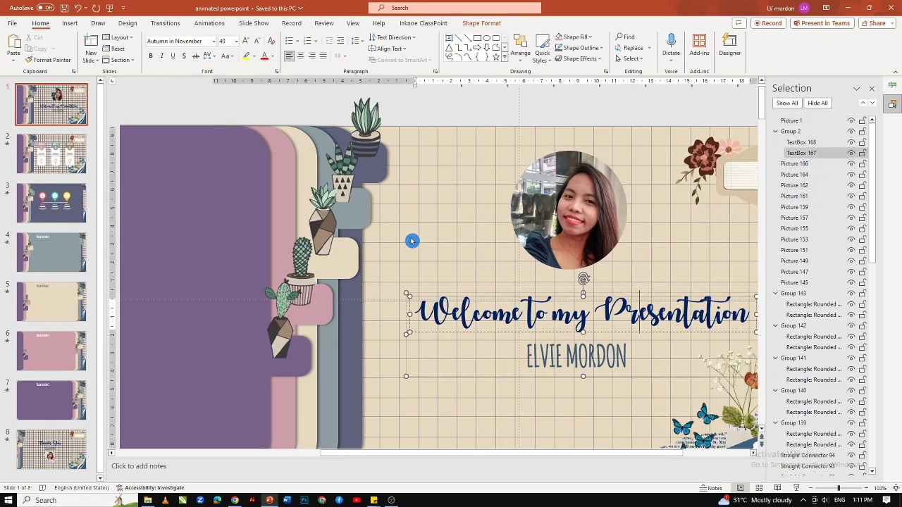
click(339, 198)
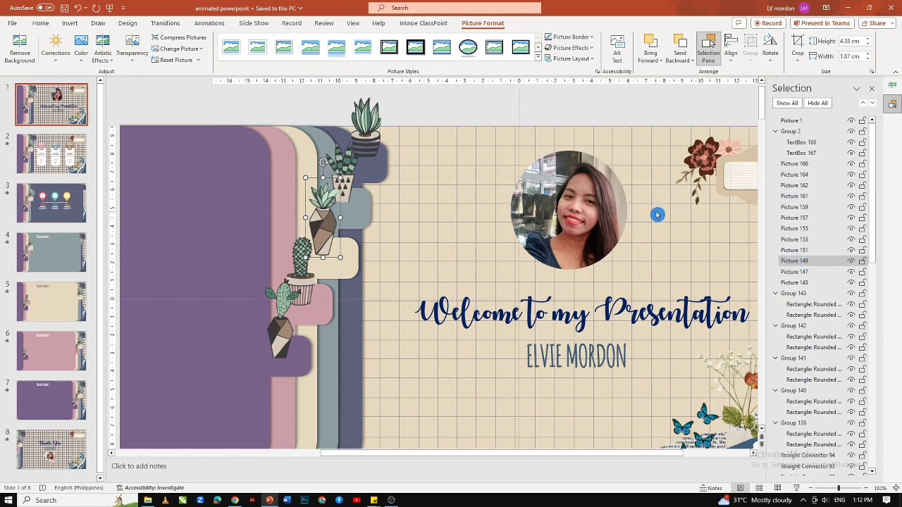
click(588, 178)
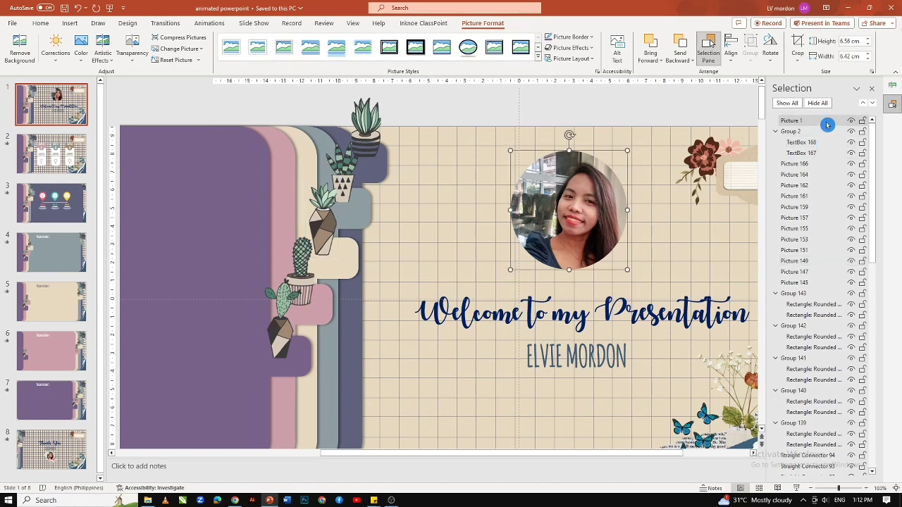
click(705, 108)
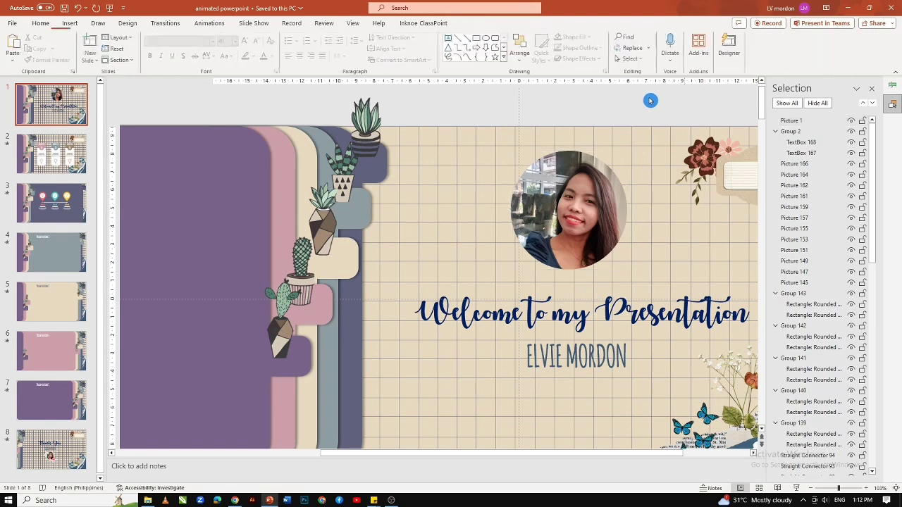
click(204, 23)
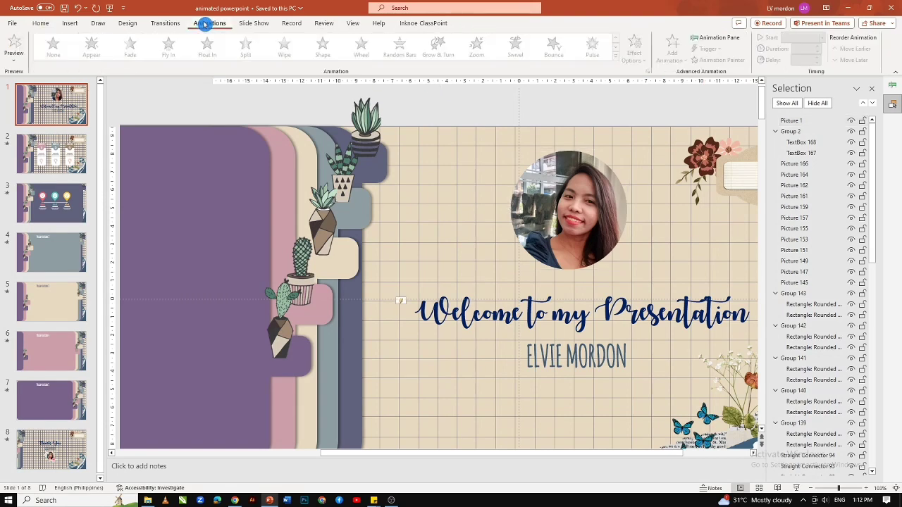
- Close the Selection pane, show the Animation Pane, and start the slide show from slide 1
click(872, 88)
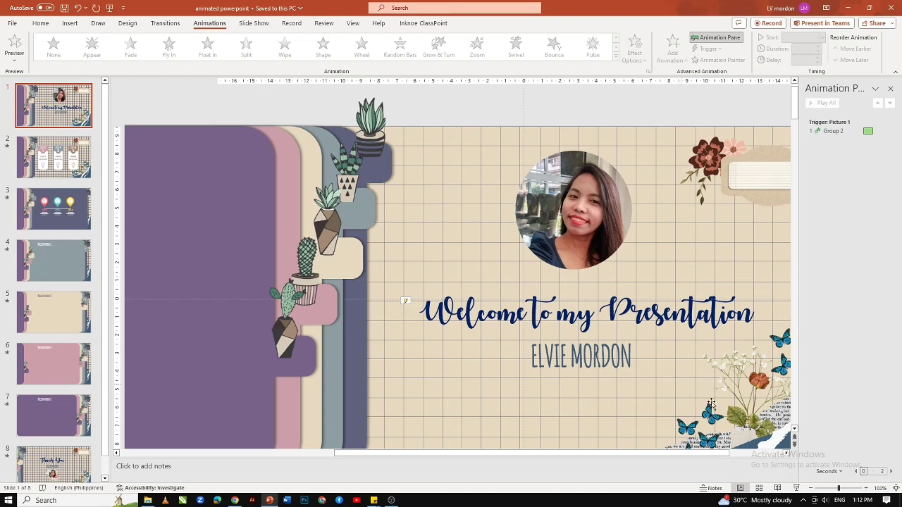
click(796, 488)
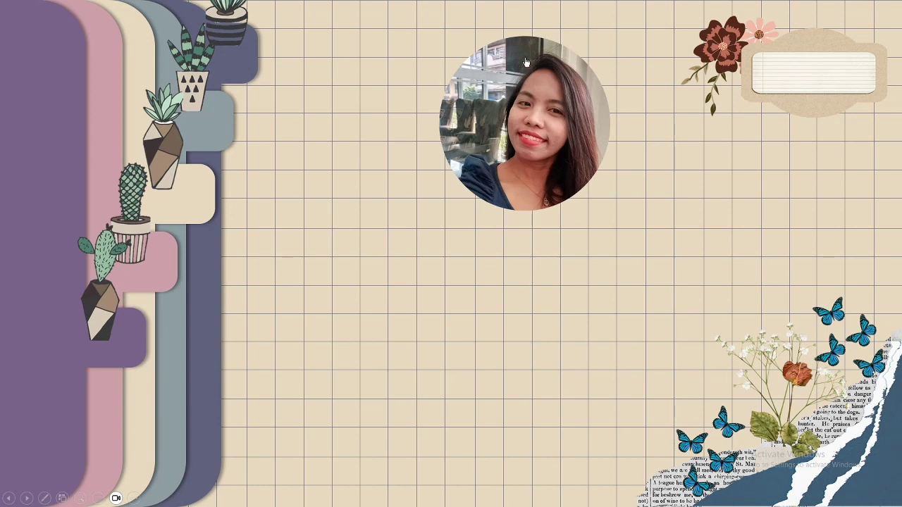
- Trigger the title float-in from the photo, advance to the 2010/2014 timeline slide, and exit the show
click(550, 162)
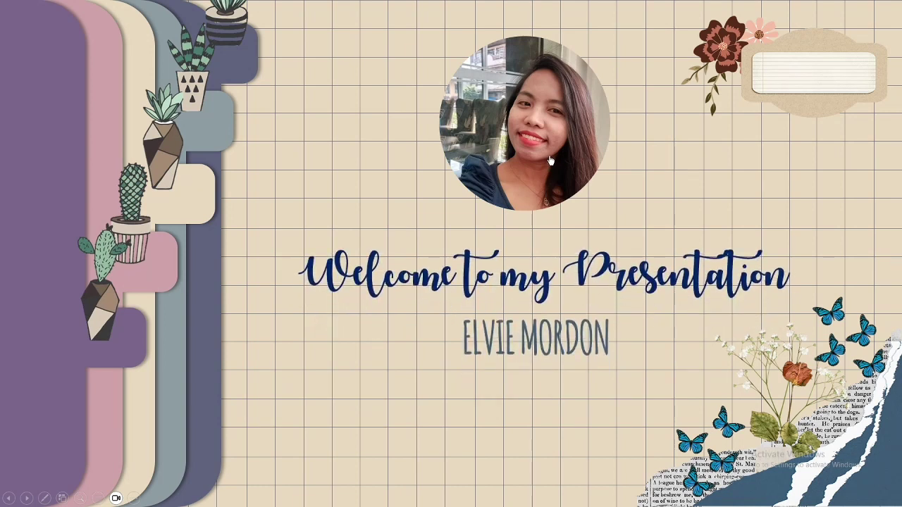
click(537, 207)
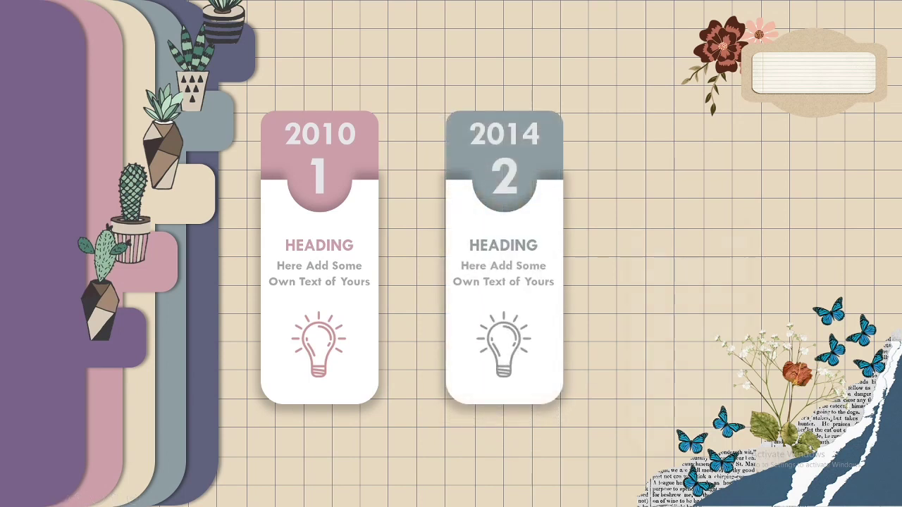
key(Escape)
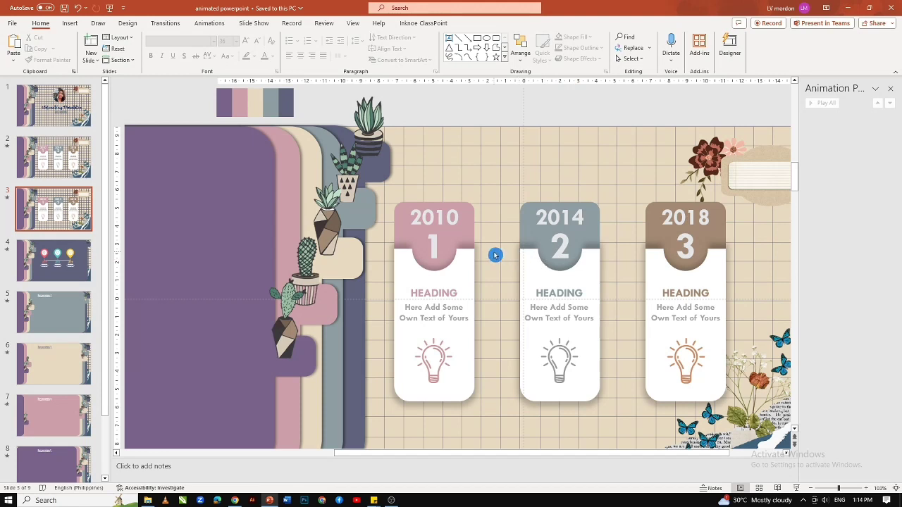
- Select the first card's pink top, its number 1 circle and its 2010 year text together
click(463, 233)
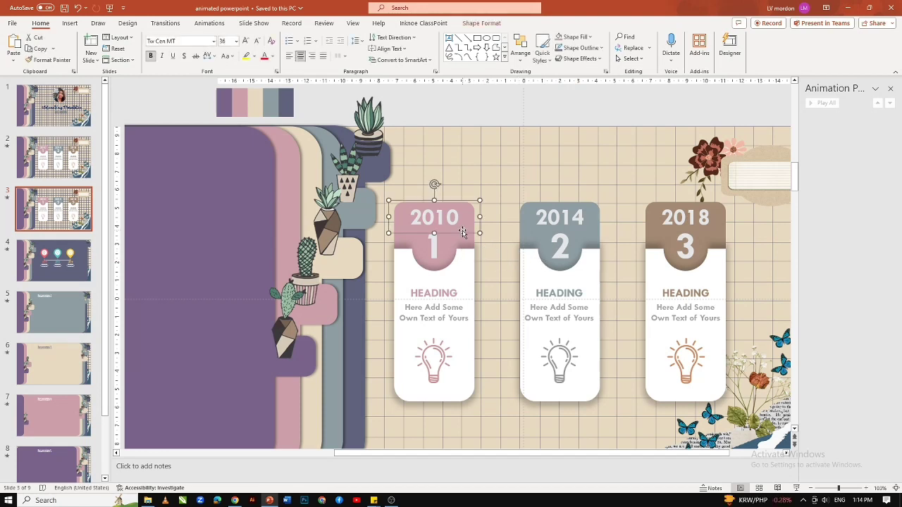
click(460, 243)
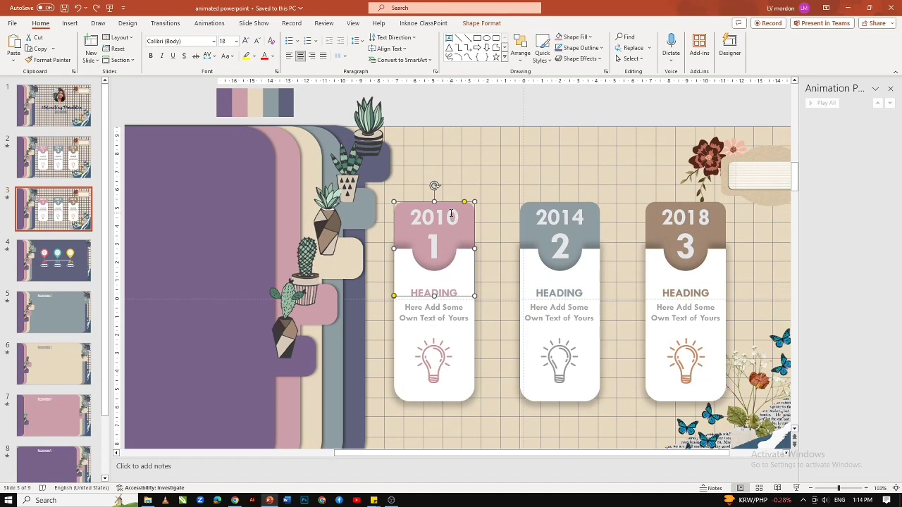
shift+click(449, 216)
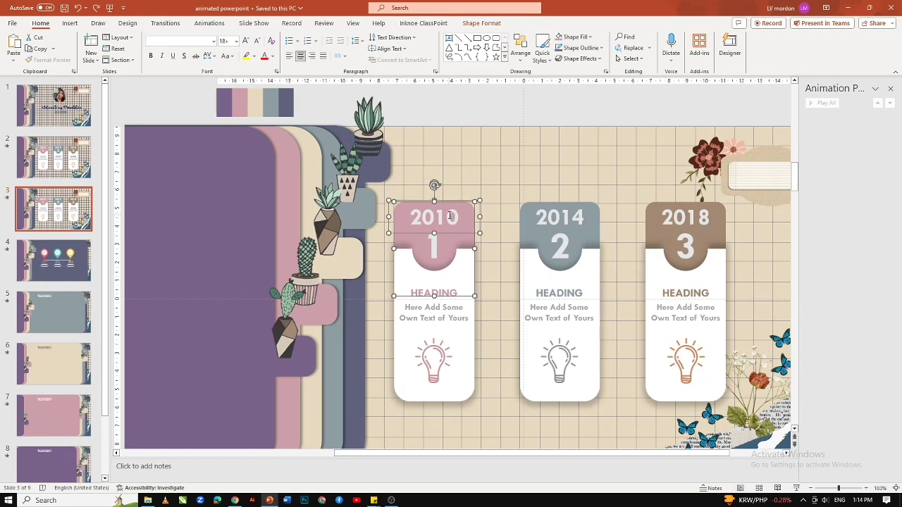
shift+click(437, 242)
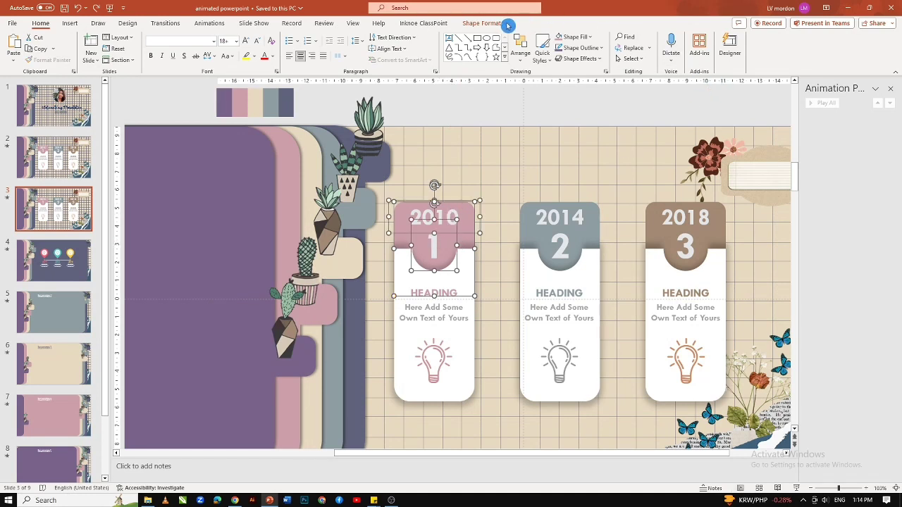
click(501, 206)
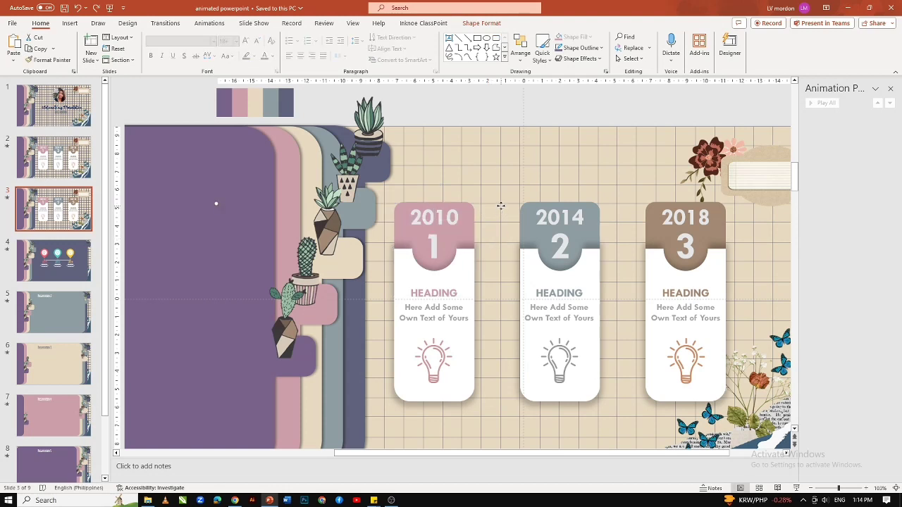
click(465, 236)
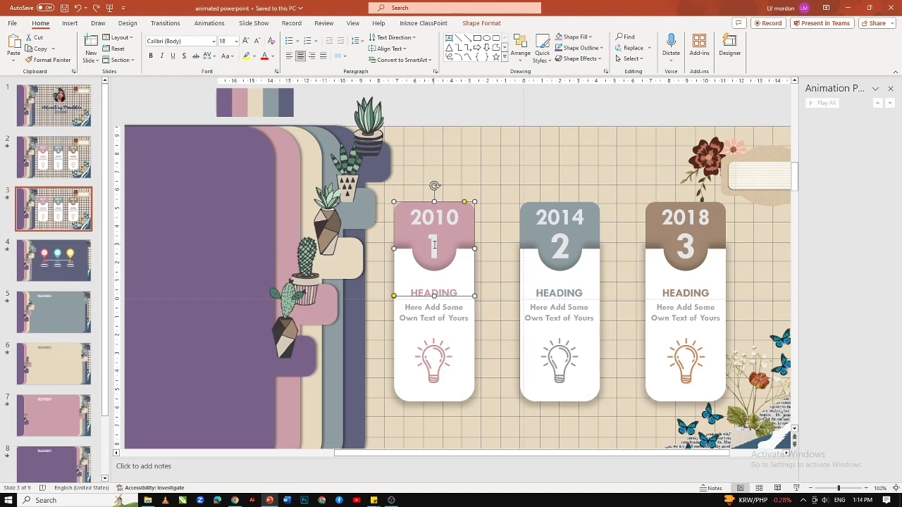
shift+click(434, 245)
shift+click(452, 210)
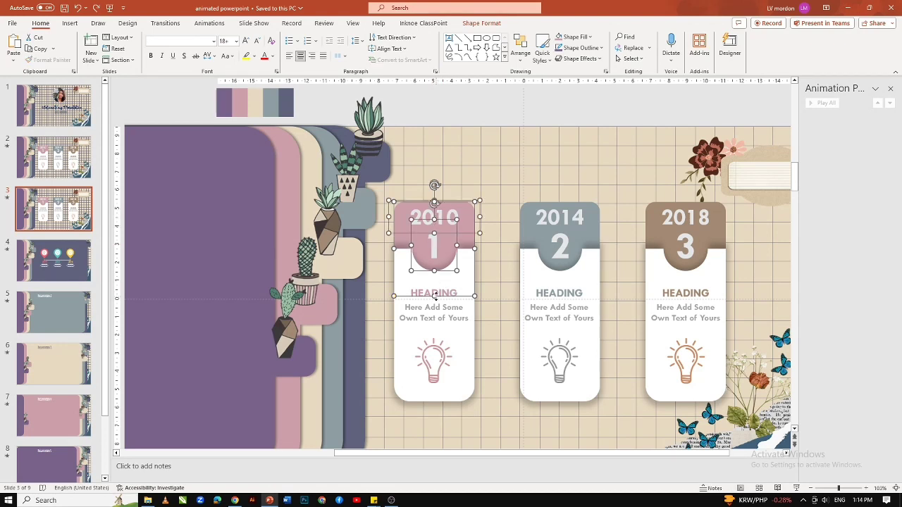
click(491, 25)
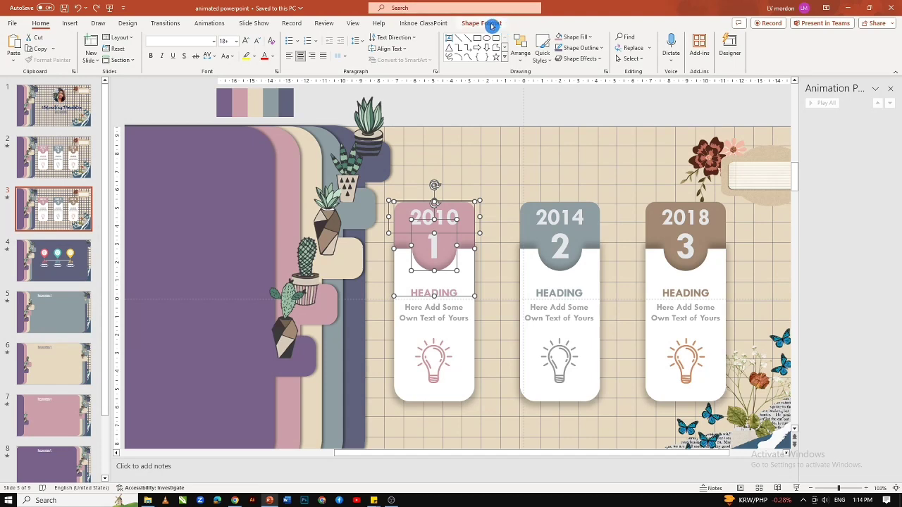
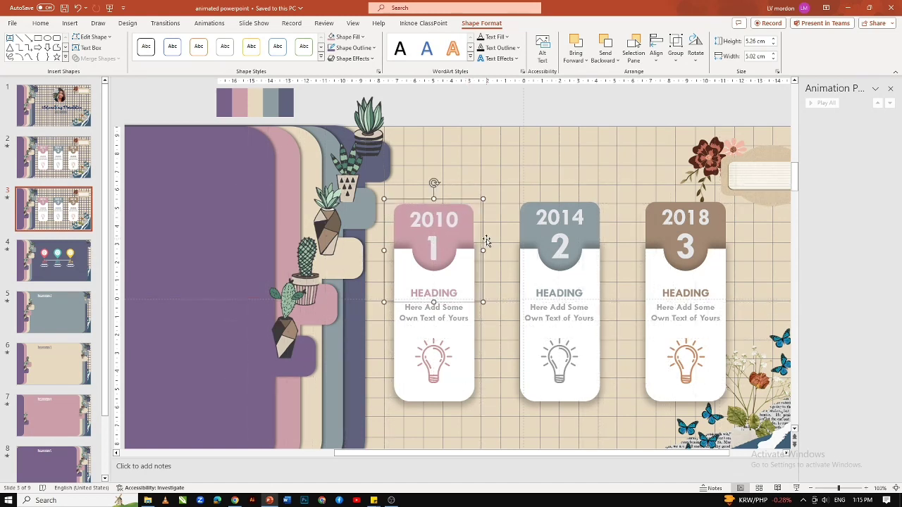
- Apply a Float In entrance to the white 2010 card body, after briefly trying Appear
click(470, 363)
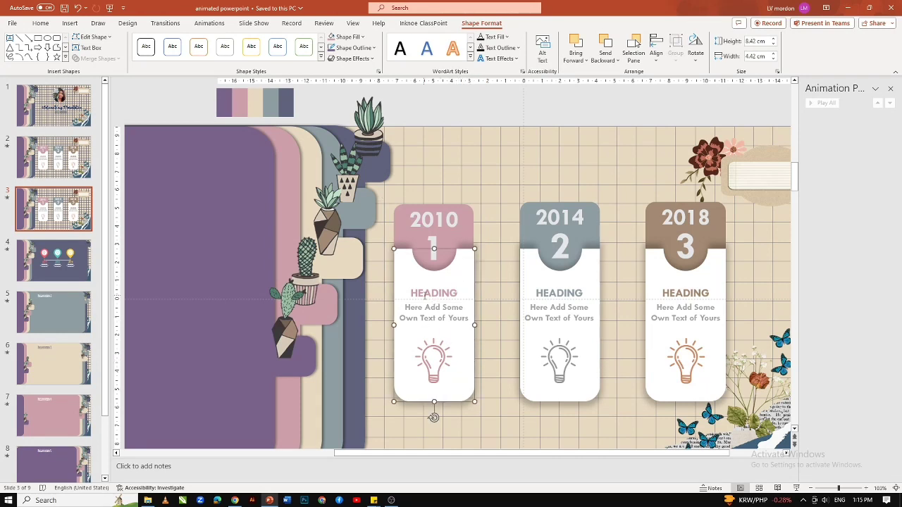
click(222, 29)
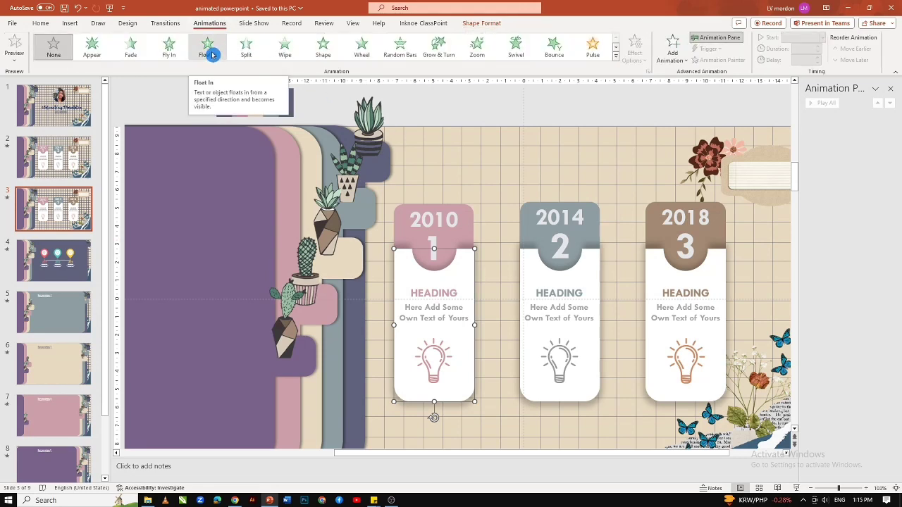
click(208, 50)
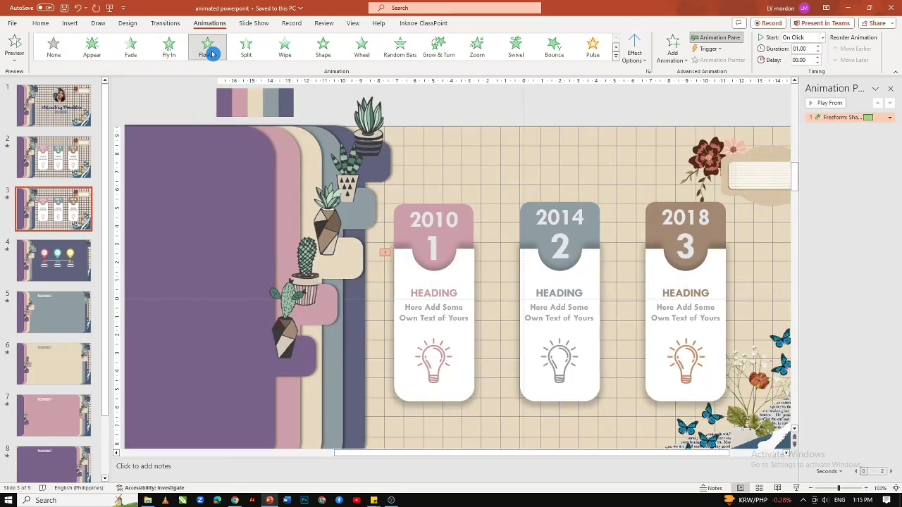
click(94, 51)
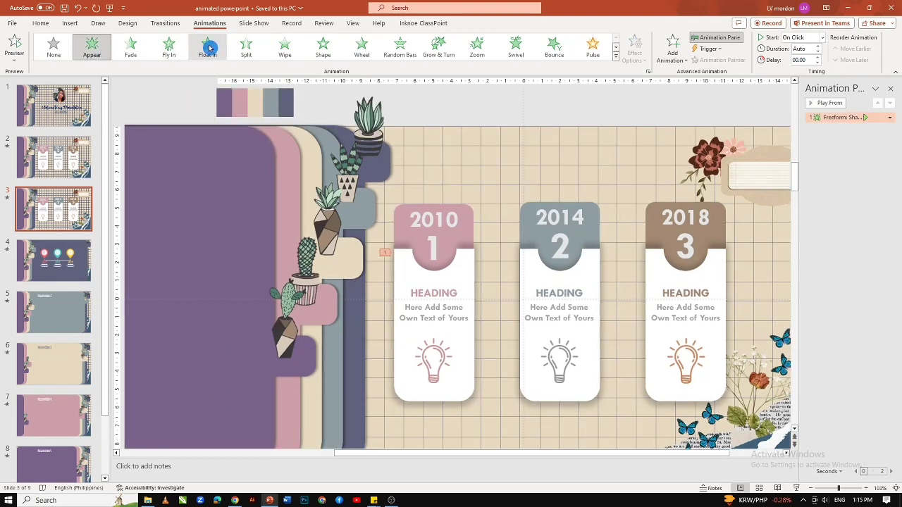
click(209, 47)
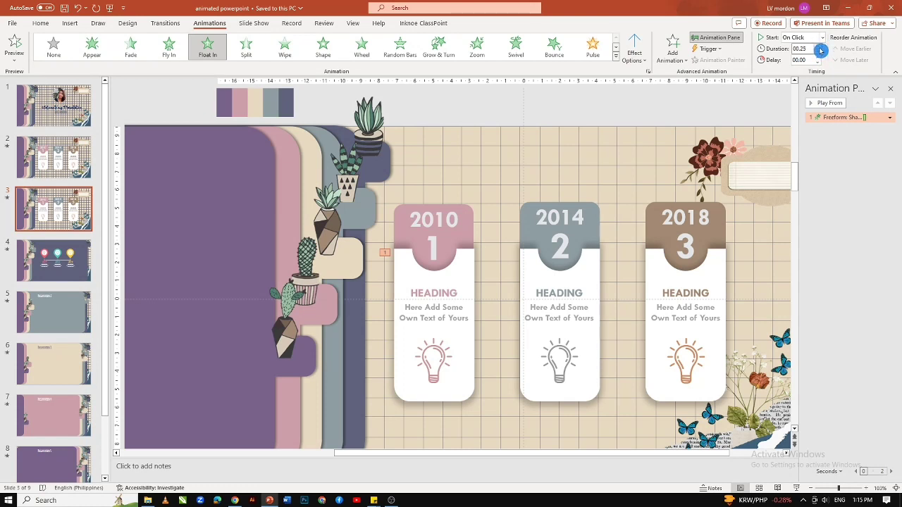
- Lengthen the 2010 card body's animation duration to 00.50
click(817, 45)
click(827, 43)
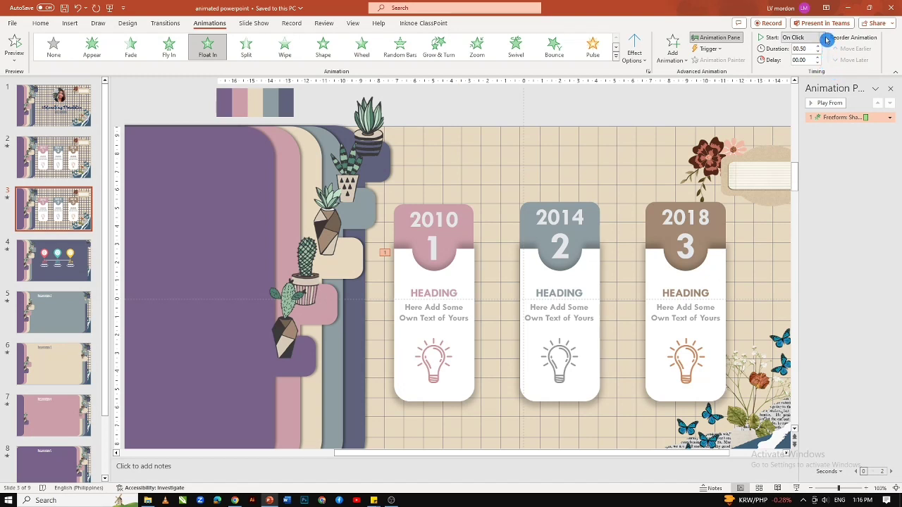
click(460, 231)
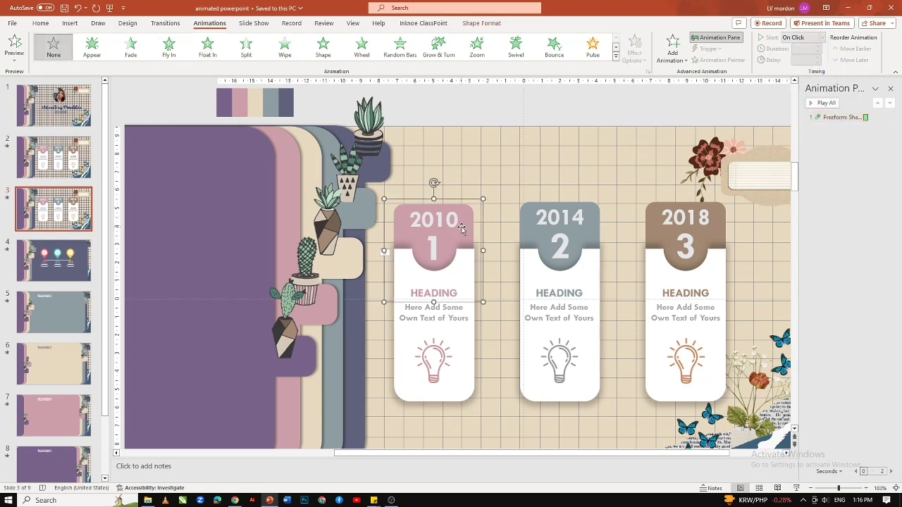
- Float the 2010 header in After Previous with a 00.50 duration
click(821, 47)
click(207, 49)
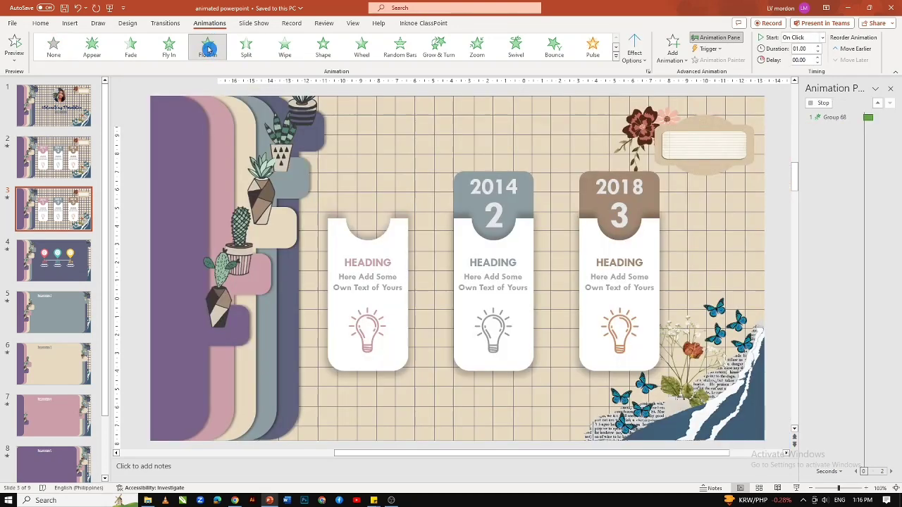
click(822, 38)
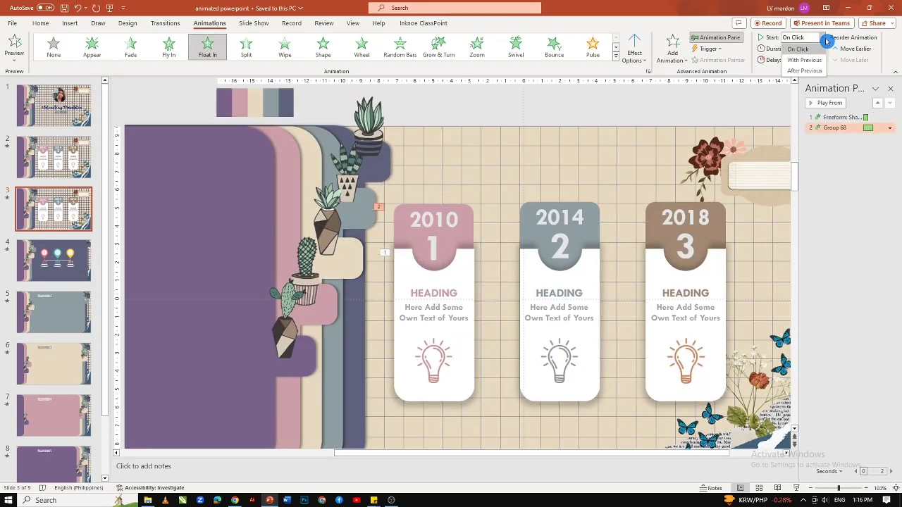
click(807, 72)
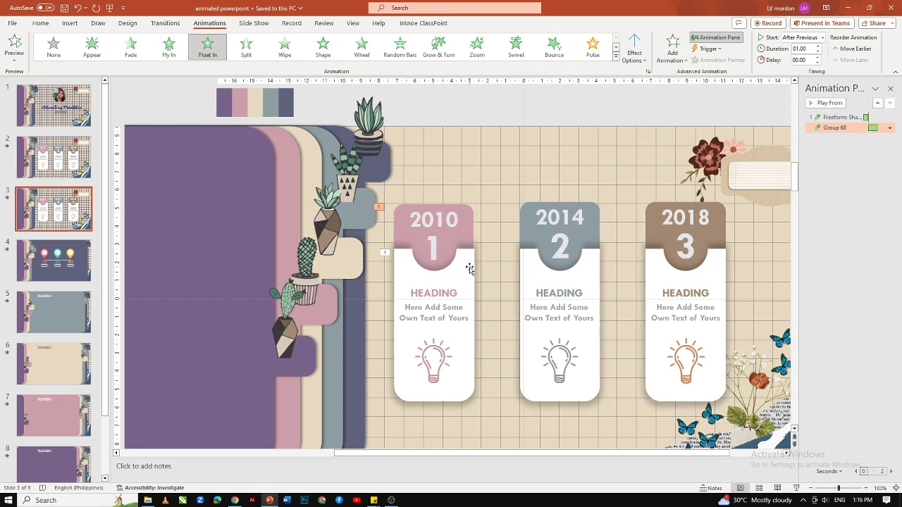
click(819, 54)
click(444, 291)
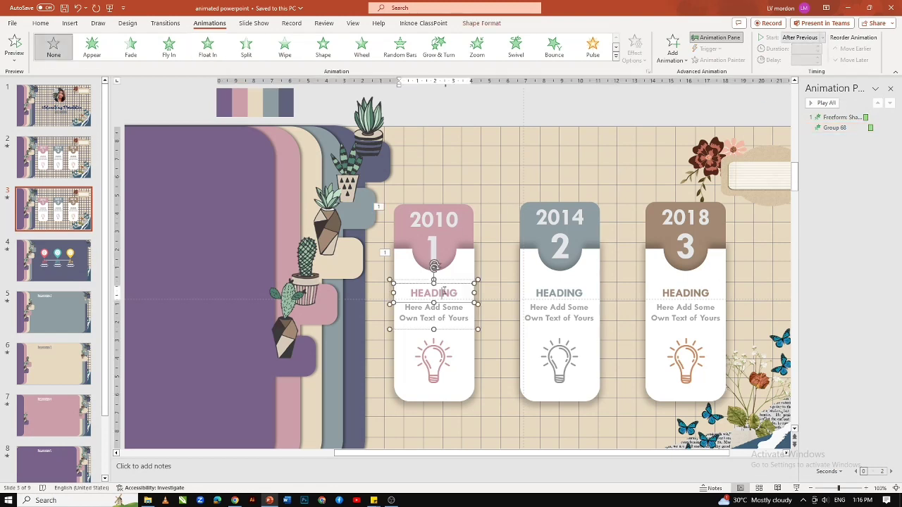
- Float in the 2010 heading text and lightbulb together, After Previous, lasting 00.50
shift+click(441, 356)
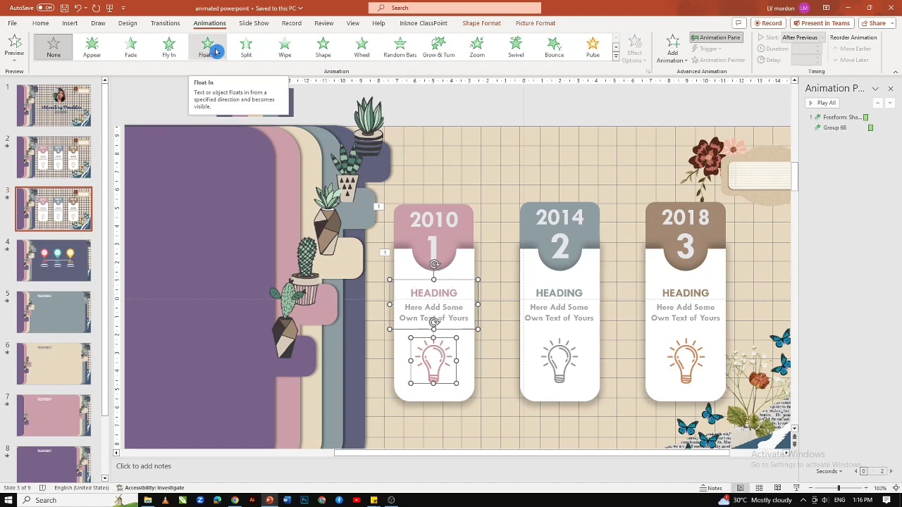
click(211, 49)
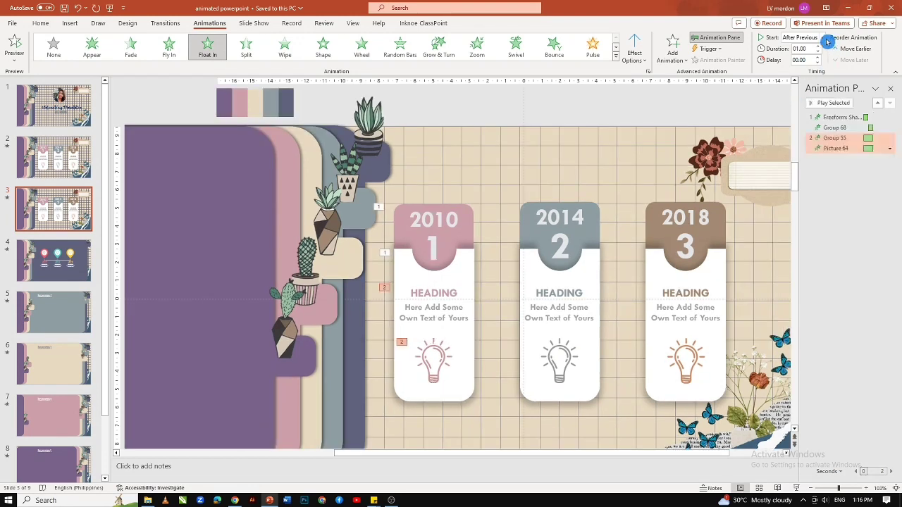
click(822, 37)
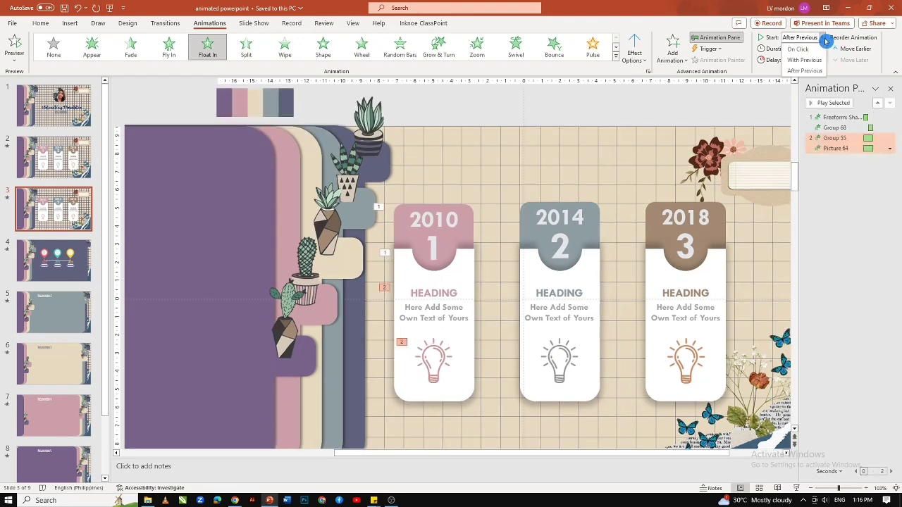
click(805, 72)
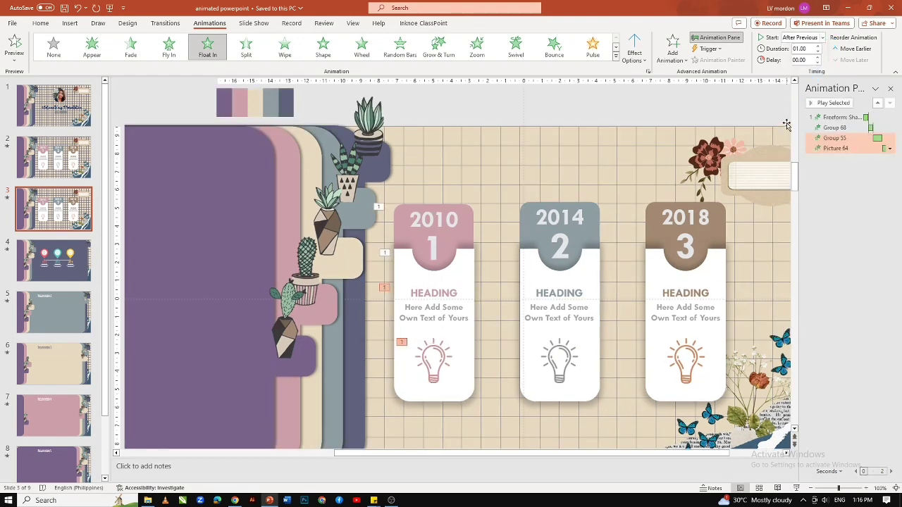
click(798, 59)
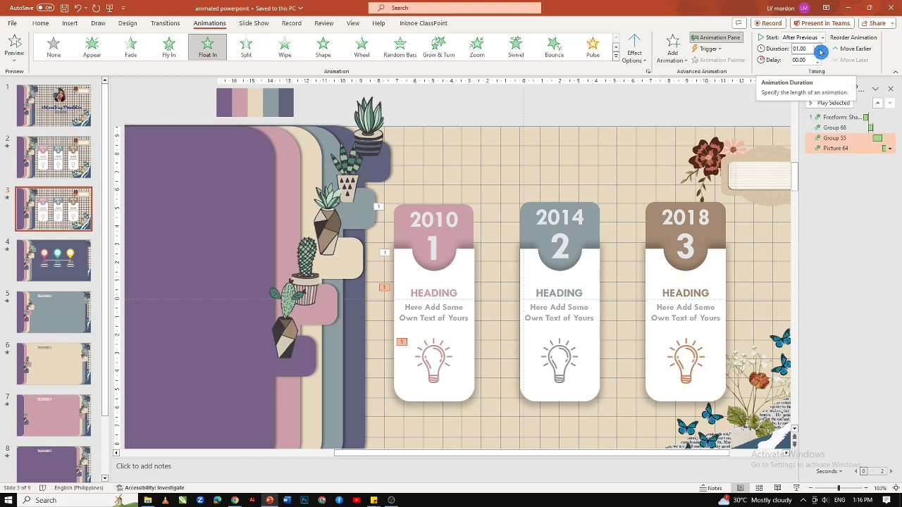
click(818, 52)
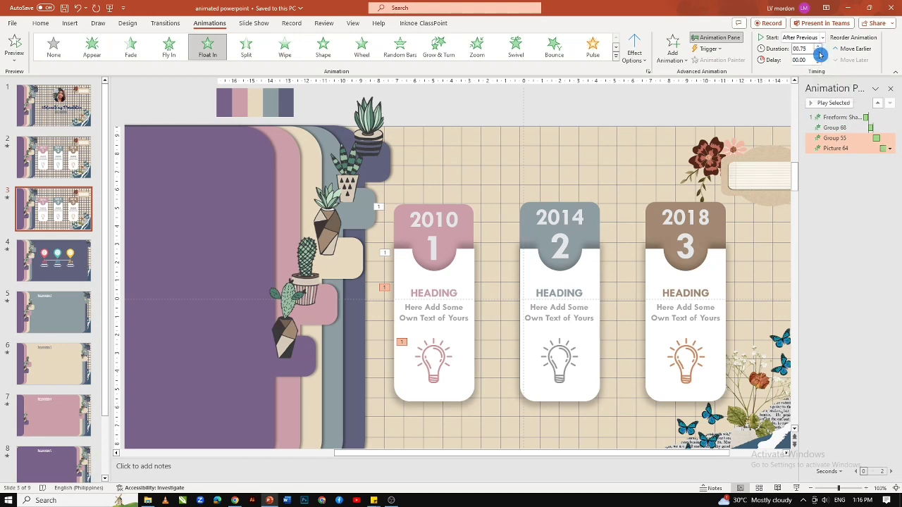
click(817, 241)
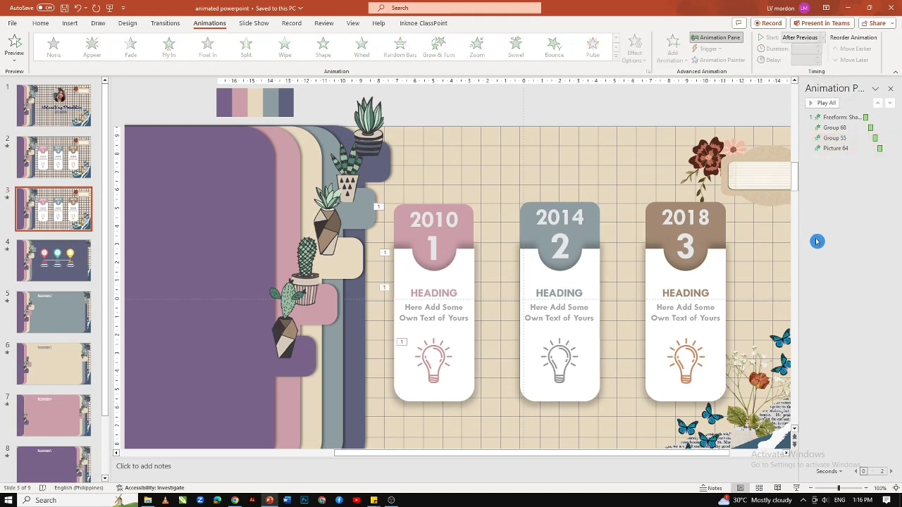
click(797, 487)
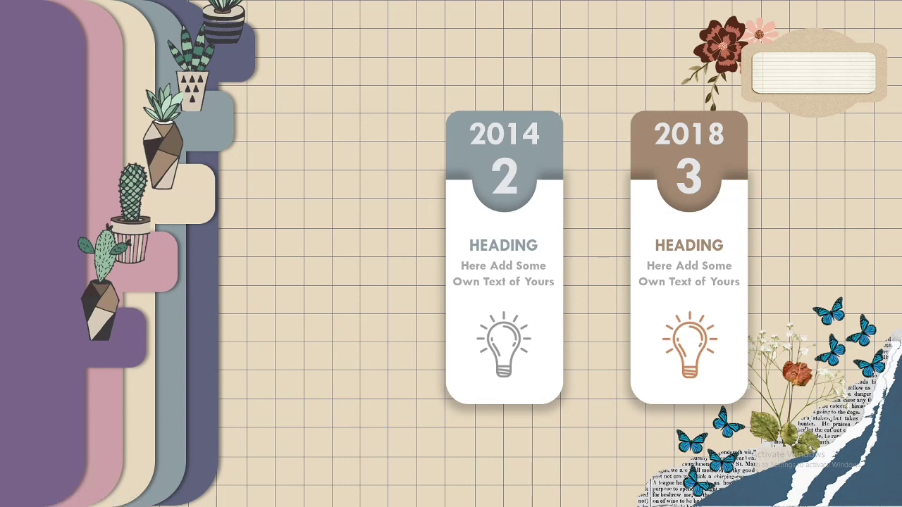
key(Right)
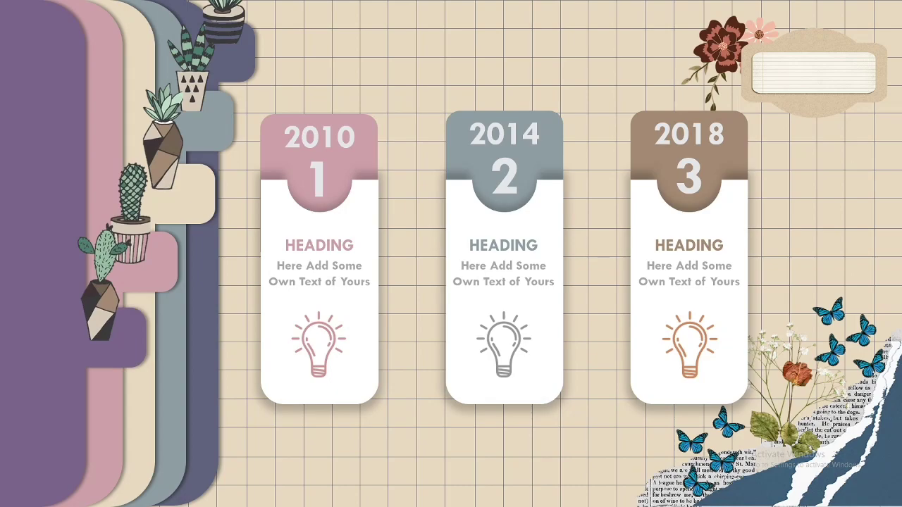
key(Escape)
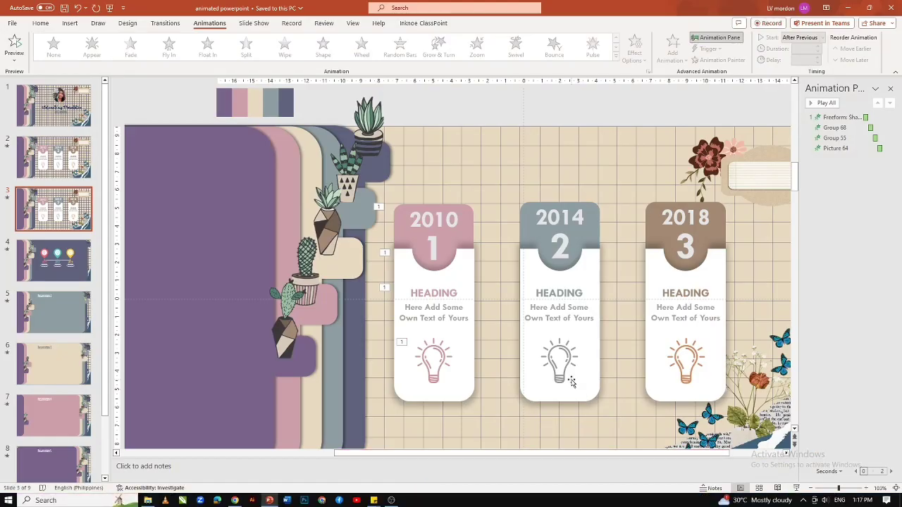
- Give the white 2014 card body a Float In entrance starting After Previous
click(594, 229)
click(589, 343)
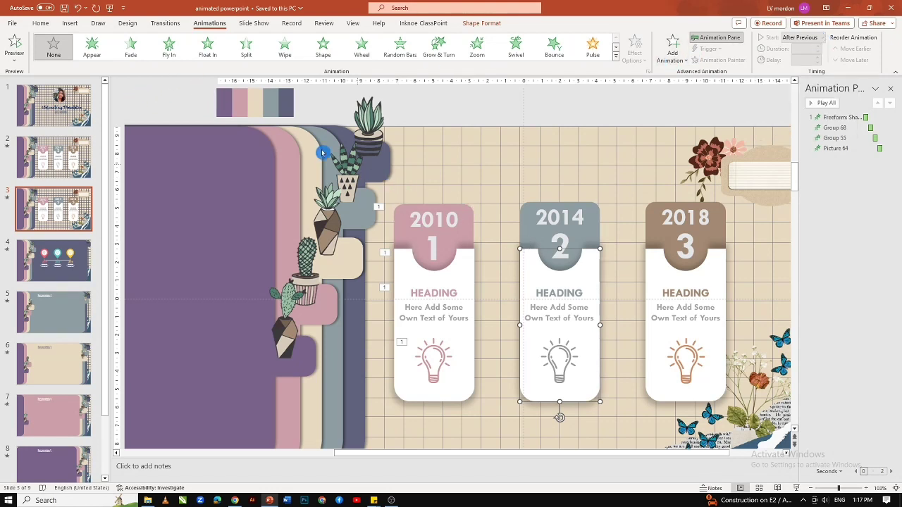
click(211, 49)
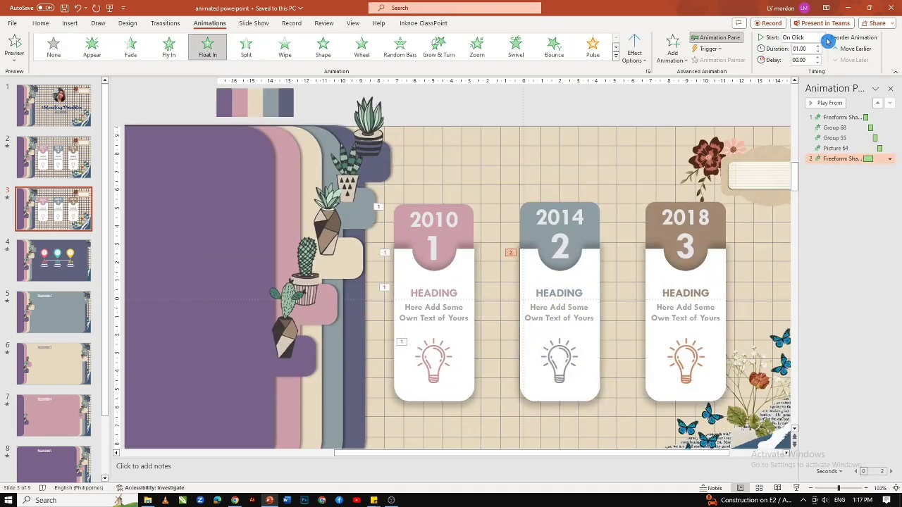
click(822, 38)
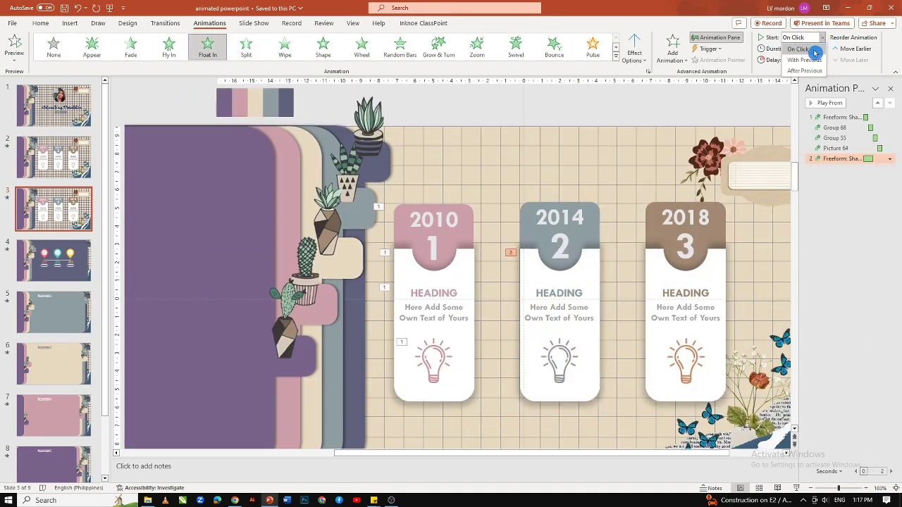
click(811, 71)
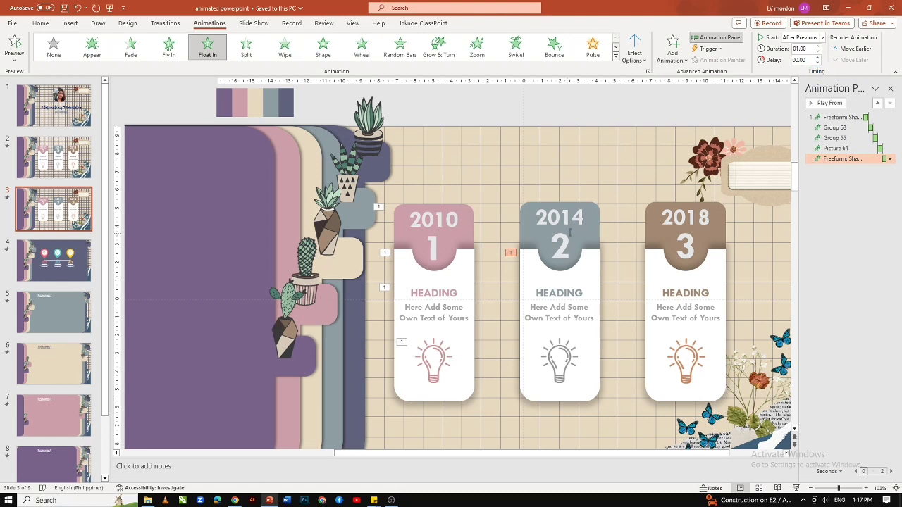
- Float the 2014 header with the number 2 in, starting After Previous
click(584, 215)
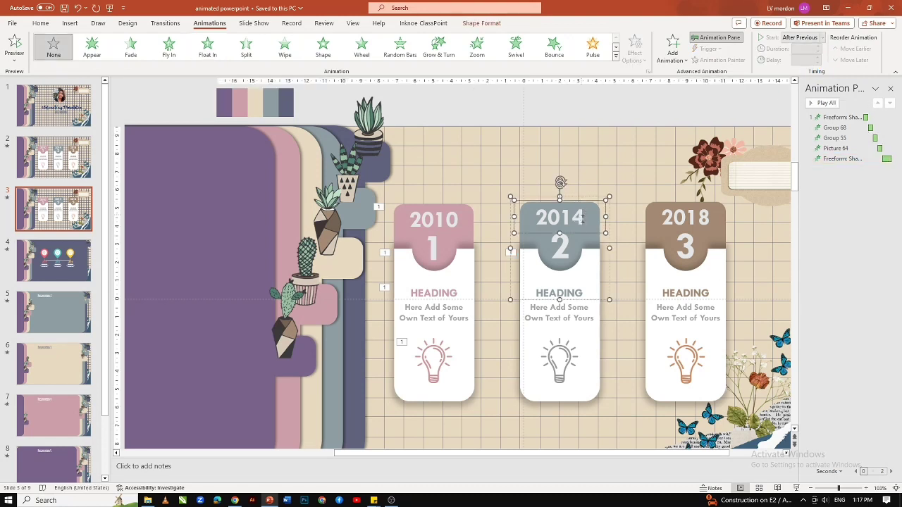
click(563, 244)
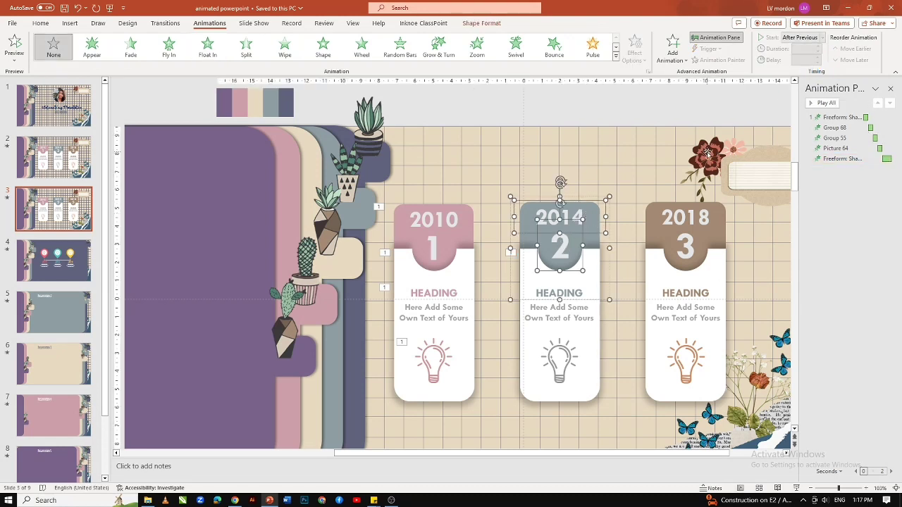
click(826, 41)
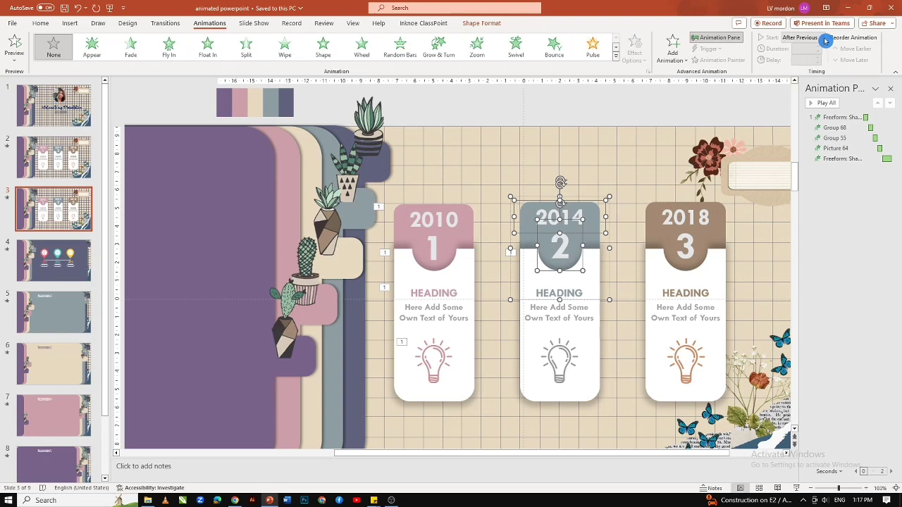
click(208, 50)
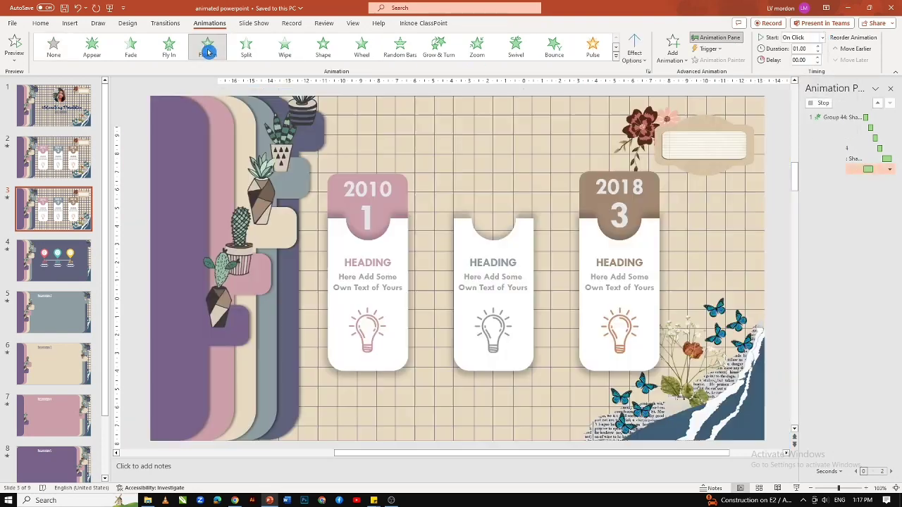
click(822, 37)
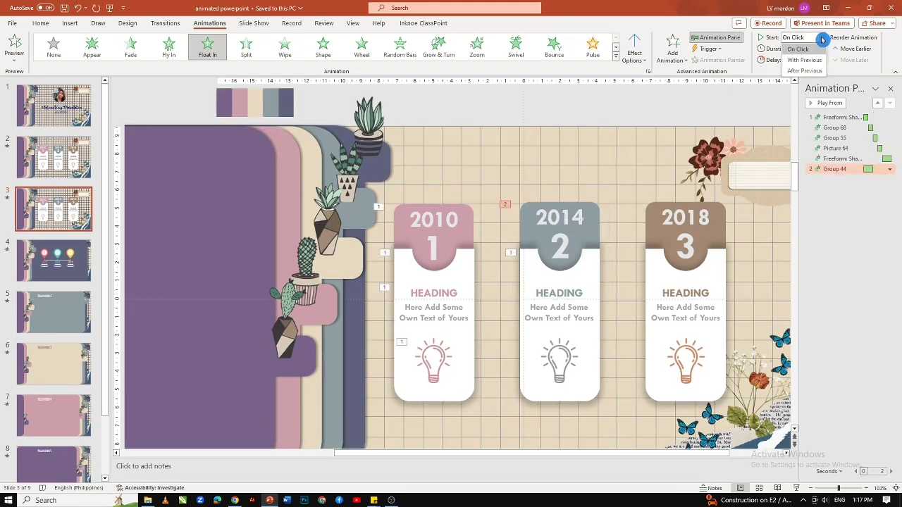
click(810, 72)
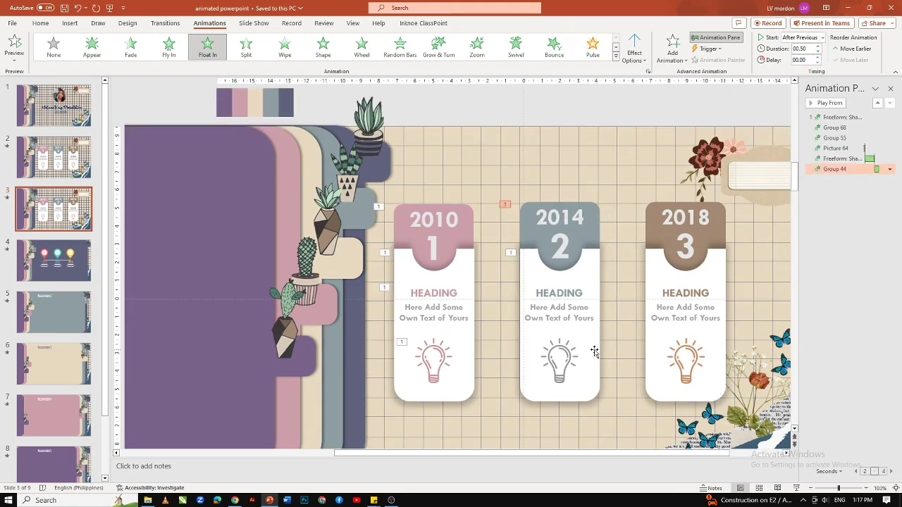
click(572, 317)
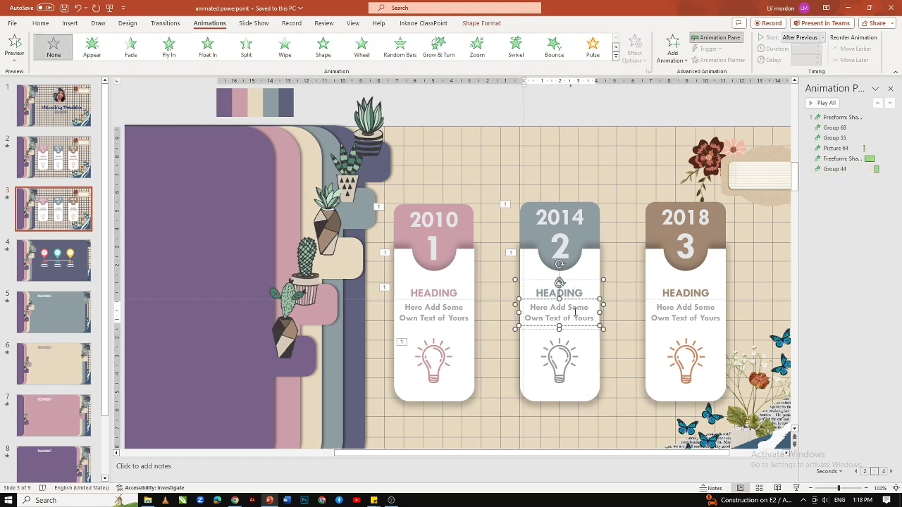
- Float in the 2014 heading text and lightbulb together, starting After Previous
click(572, 360)
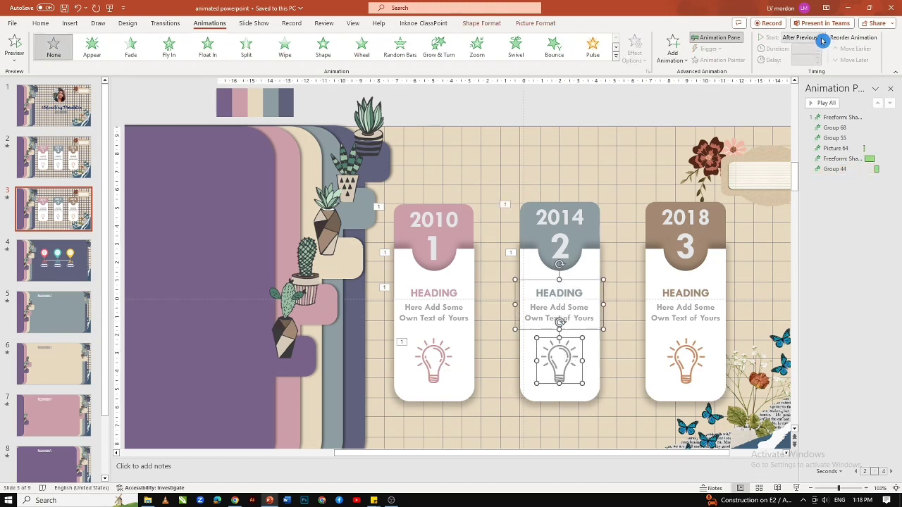
click(208, 46)
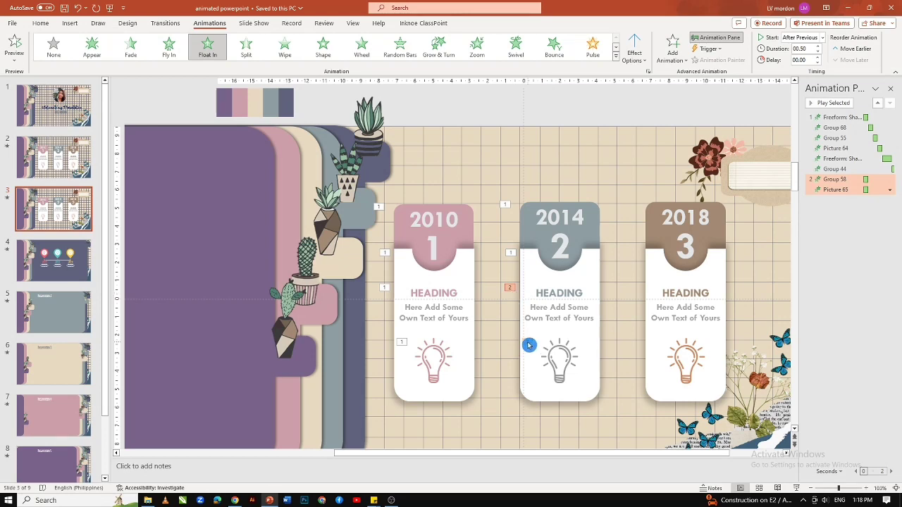
click(557, 361)
shift+click(579, 314)
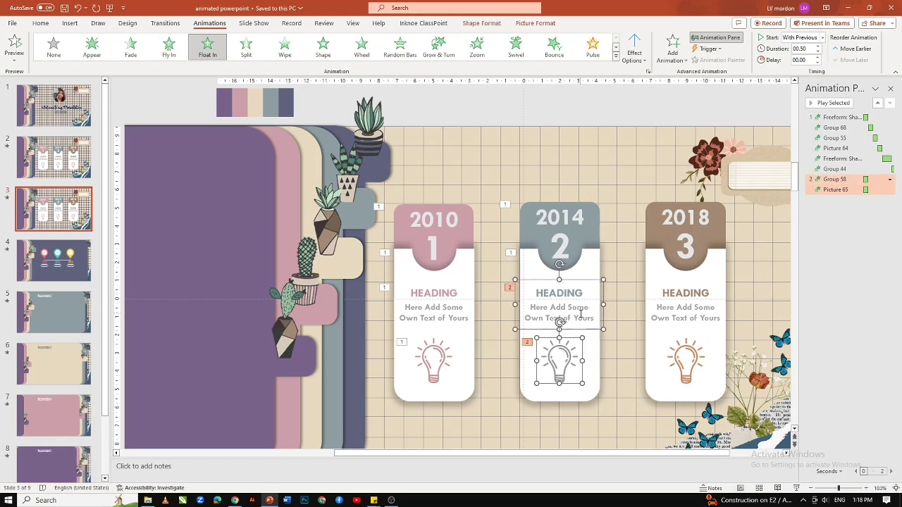
click(209, 49)
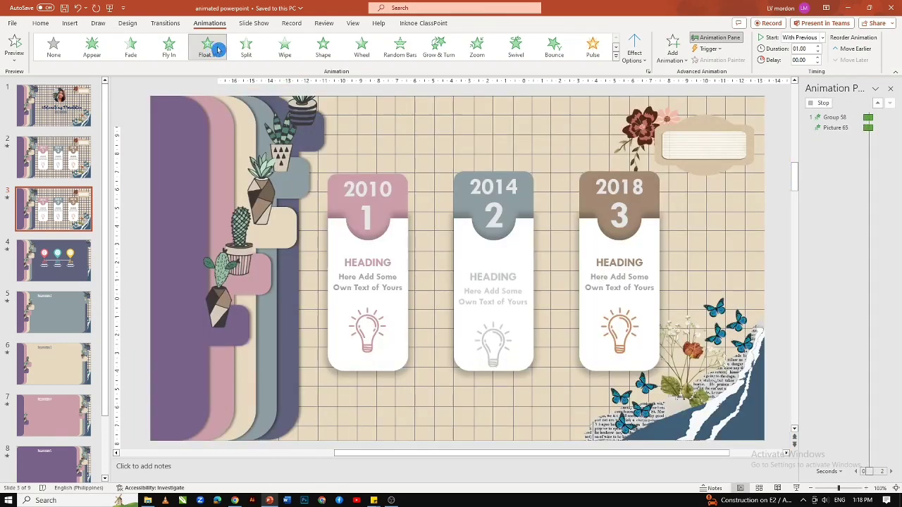
click(822, 38)
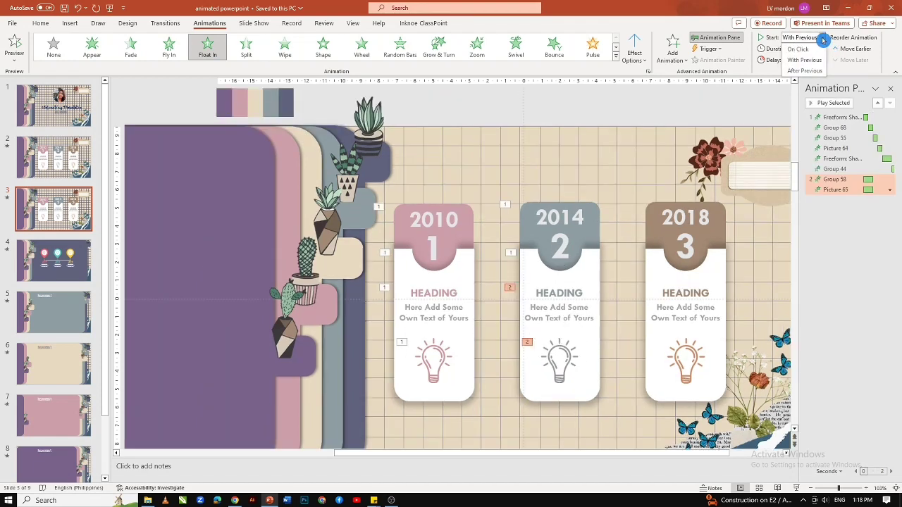
click(806, 72)
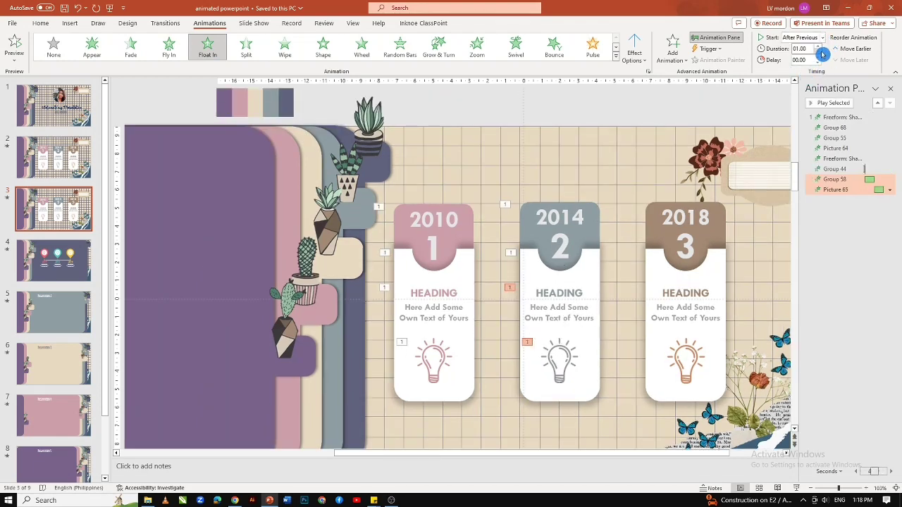
click(826, 282)
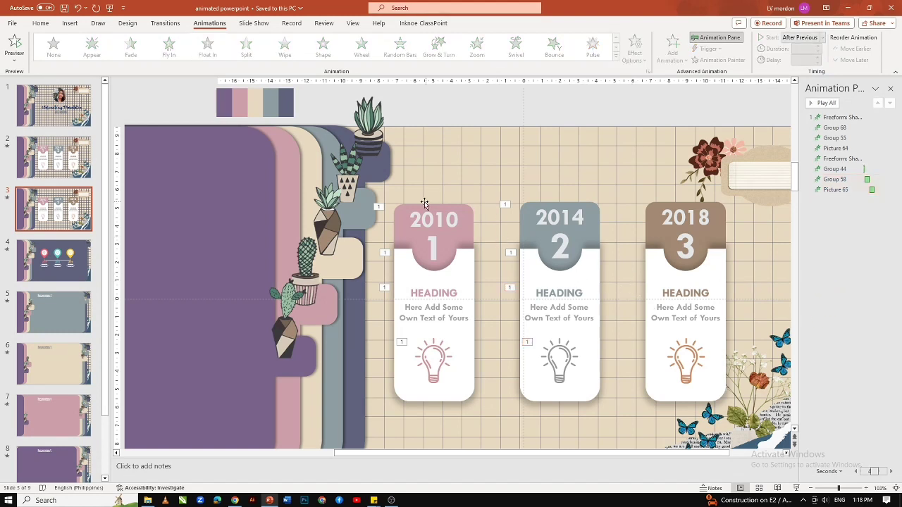
click(510, 220)
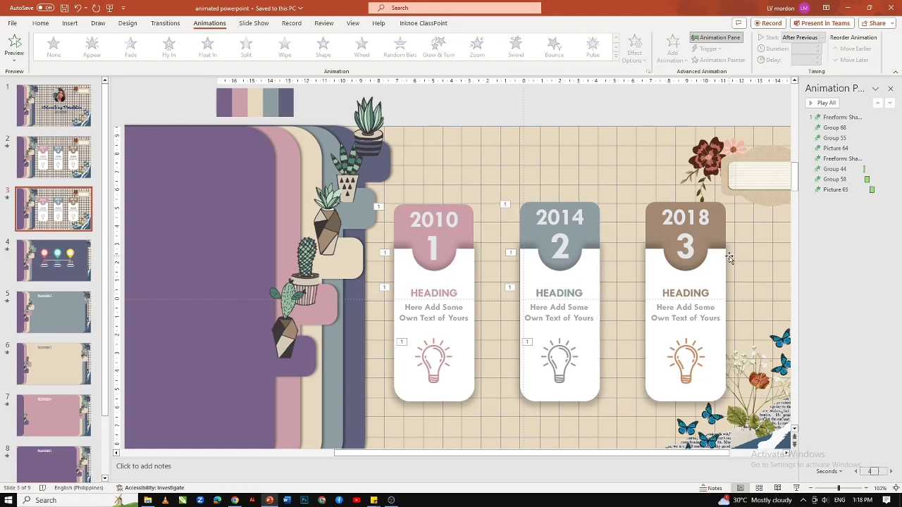
- Give the white 2018 card body a Float In entrance starting After Previous
click(723, 215)
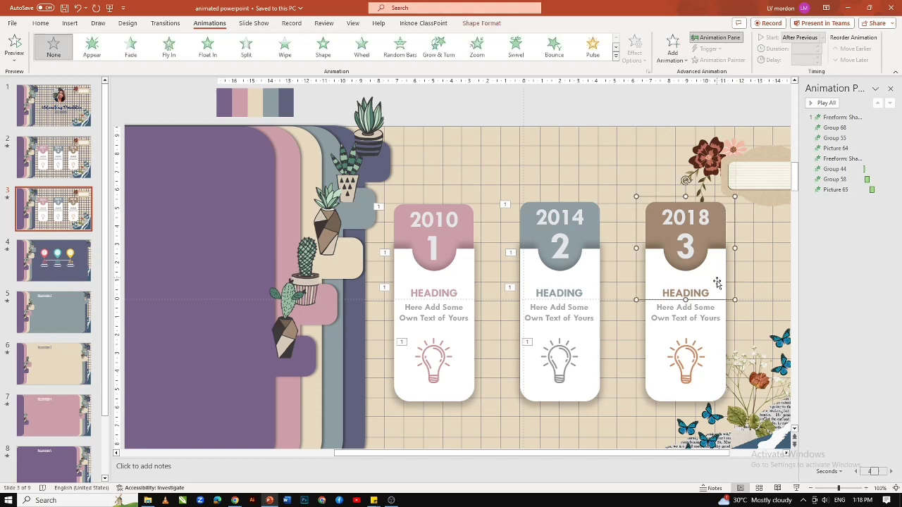
click(722, 346)
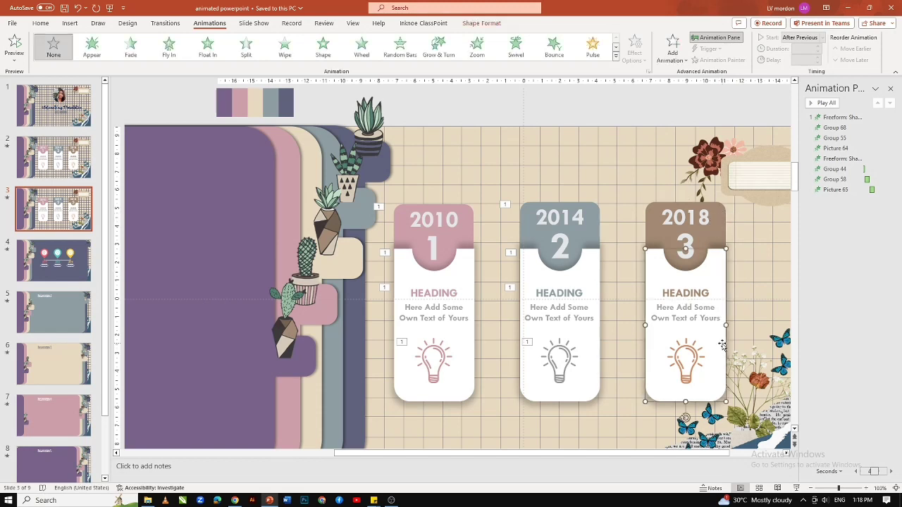
click(210, 49)
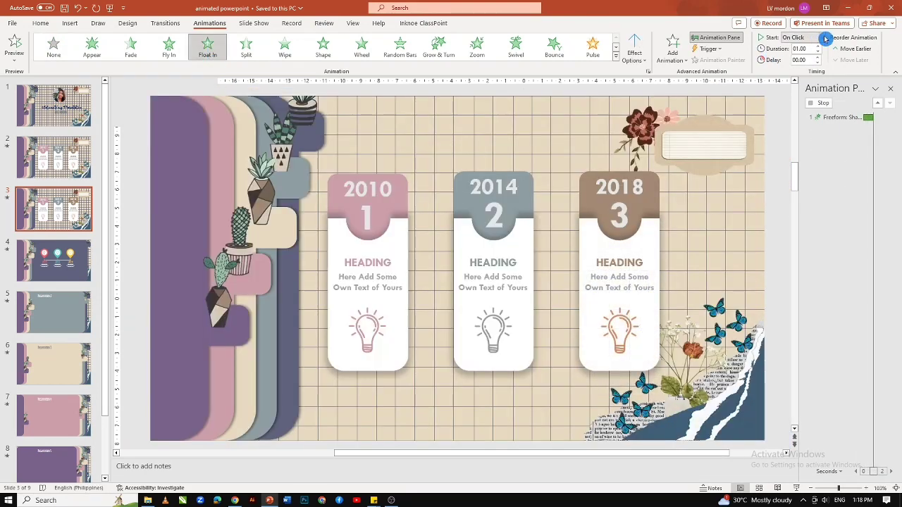
click(821, 38)
click(810, 71)
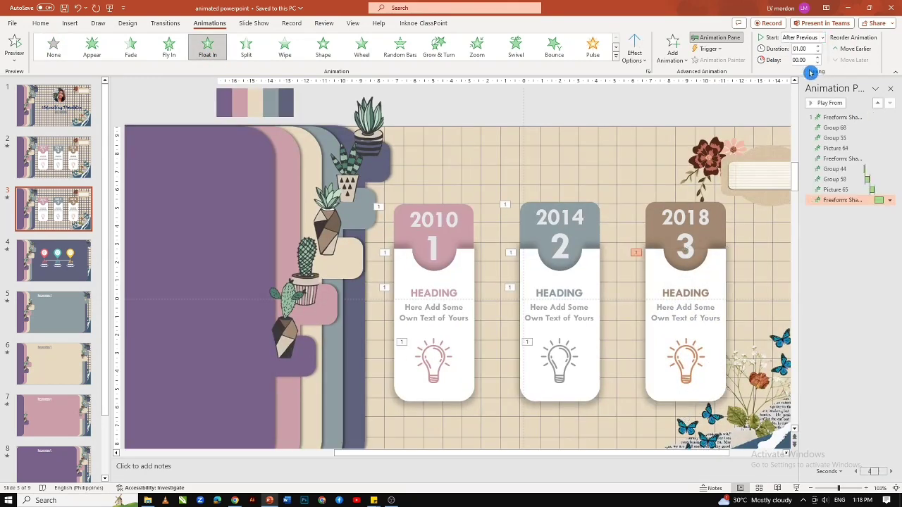
- Float the 2018 header group with the number 3 in, starting After Previous
click(710, 221)
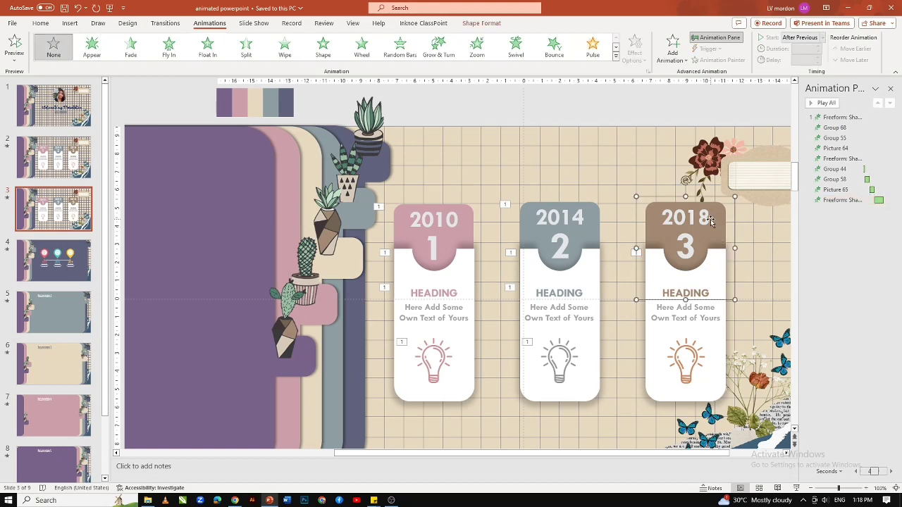
click(705, 218)
click(693, 243)
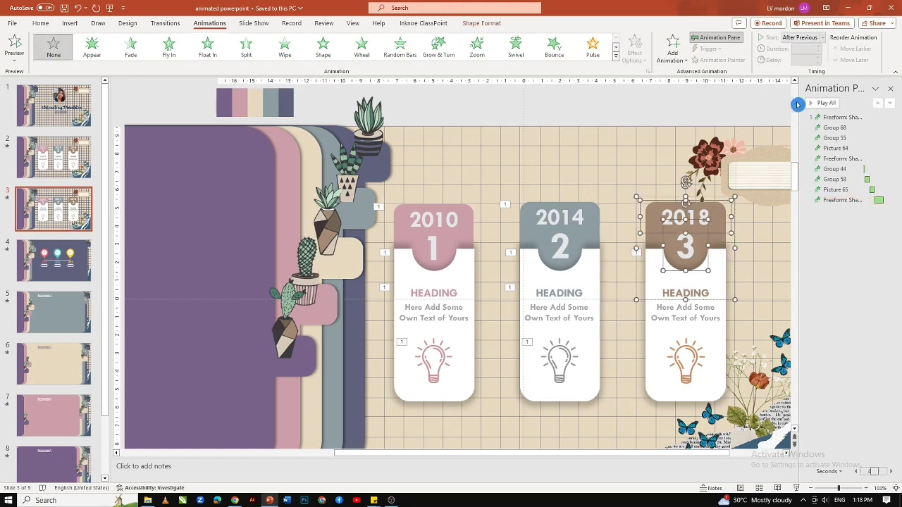
click(209, 52)
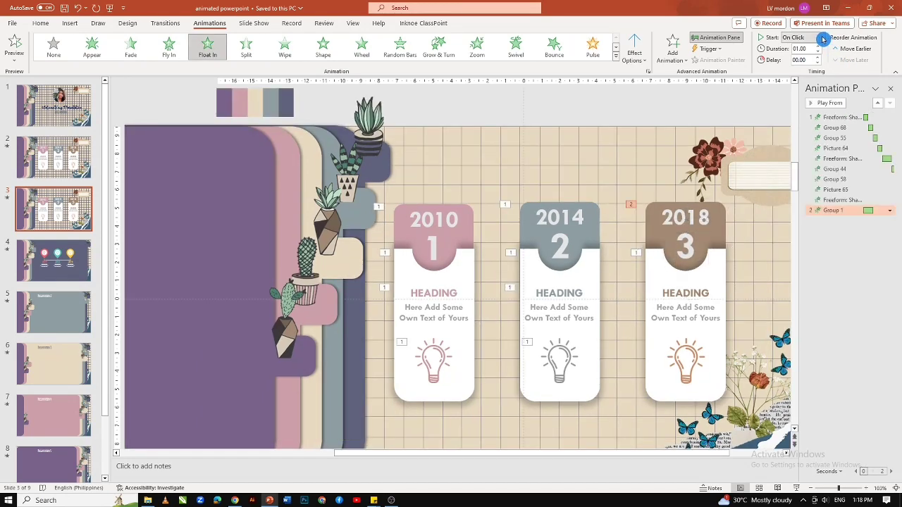
click(823, 40)
click(799, 68)
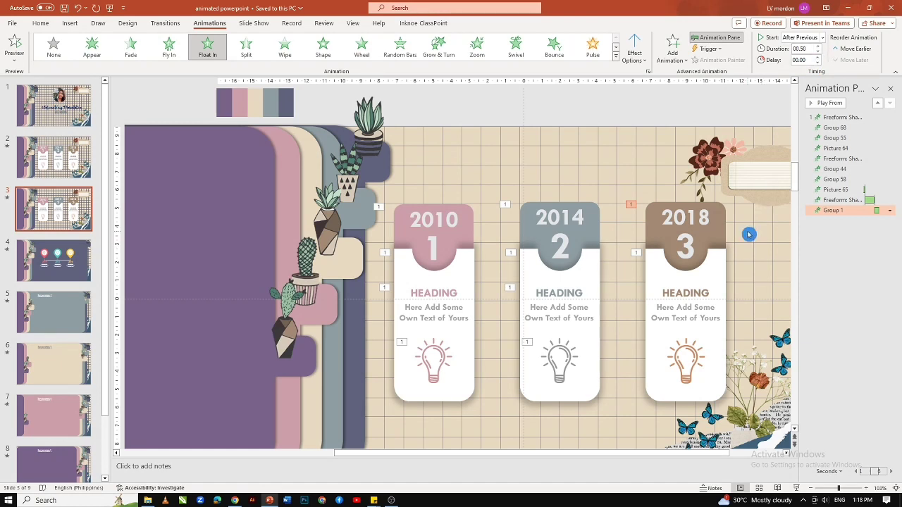
click(699, 296)
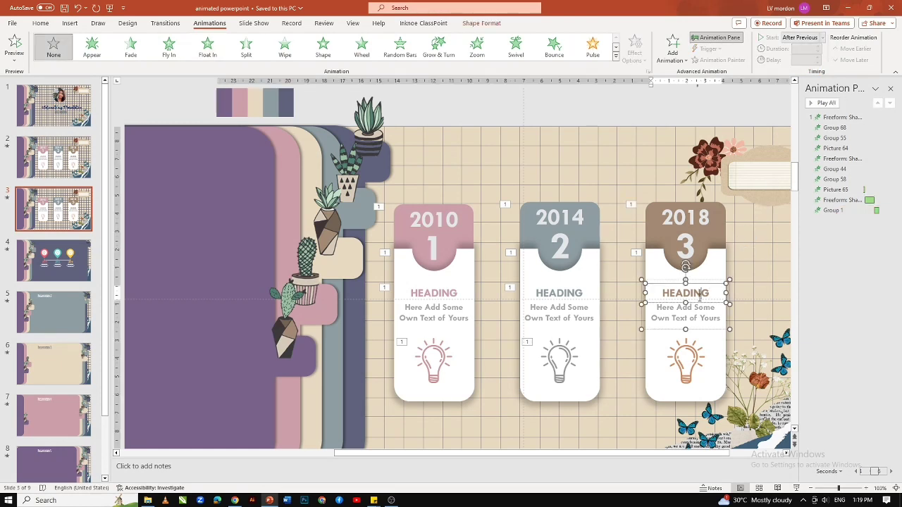
- Apply Float In to the 2018 heading and lightbulb, and set the card body's duration to 0.75 seconds
shift+click(695, 352)
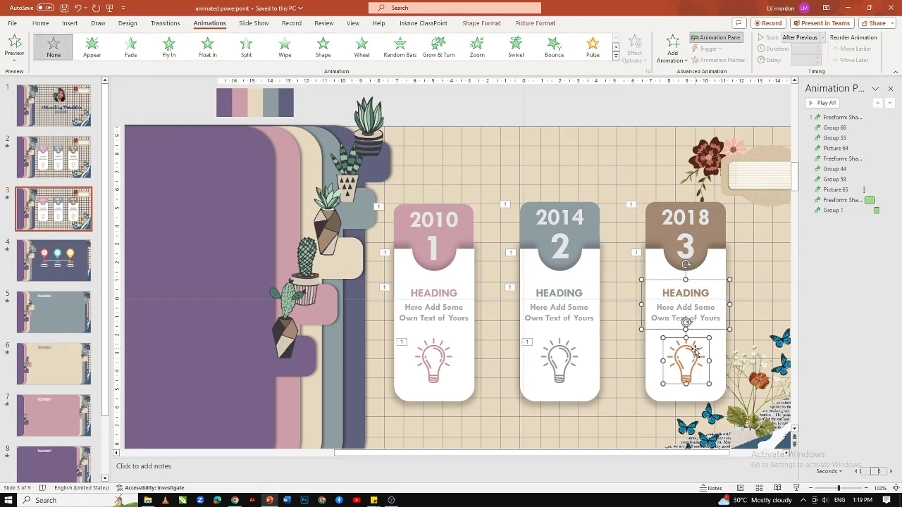
click(208, 48)
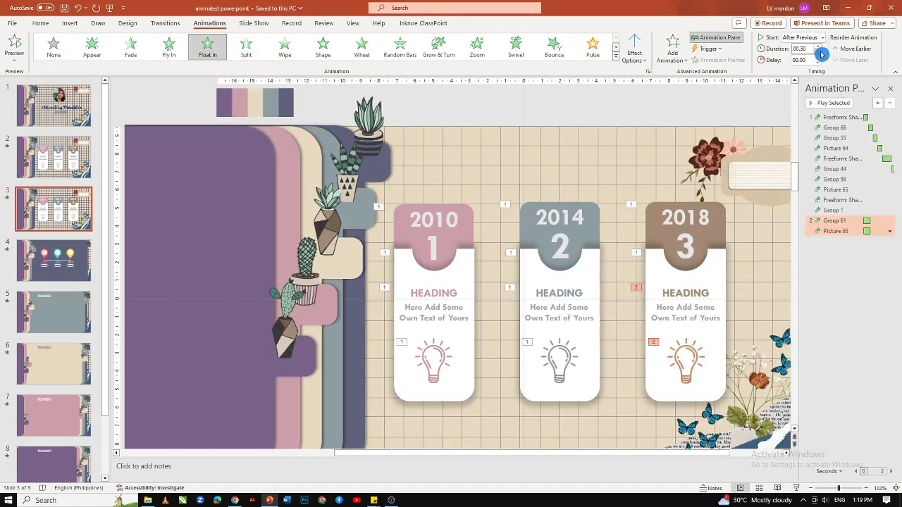
click(715, 261)
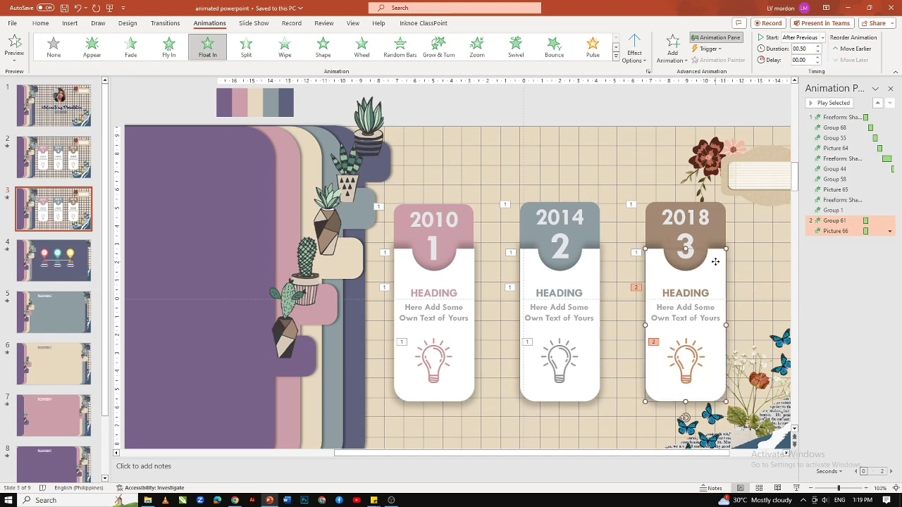
click(818, 46)
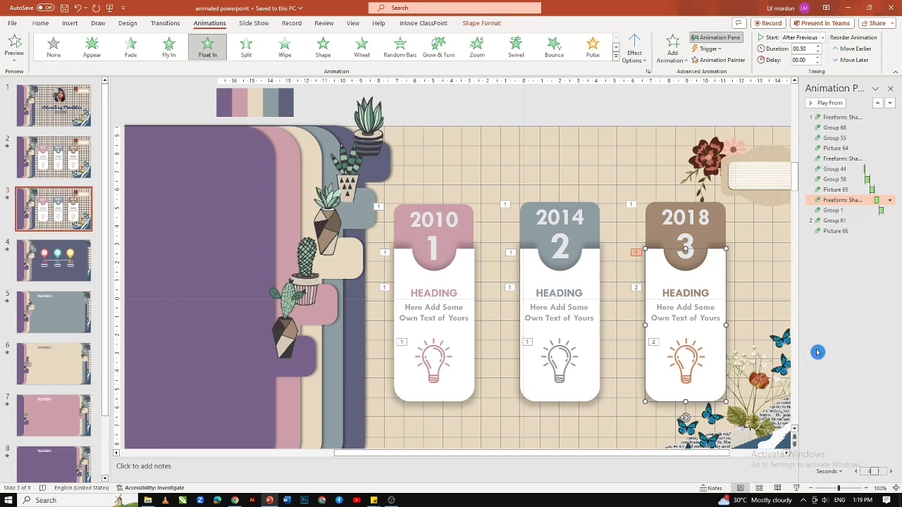
- Reapply Float In to the 2018 heading and lightbulb, starting After Previous
click(685, 292)
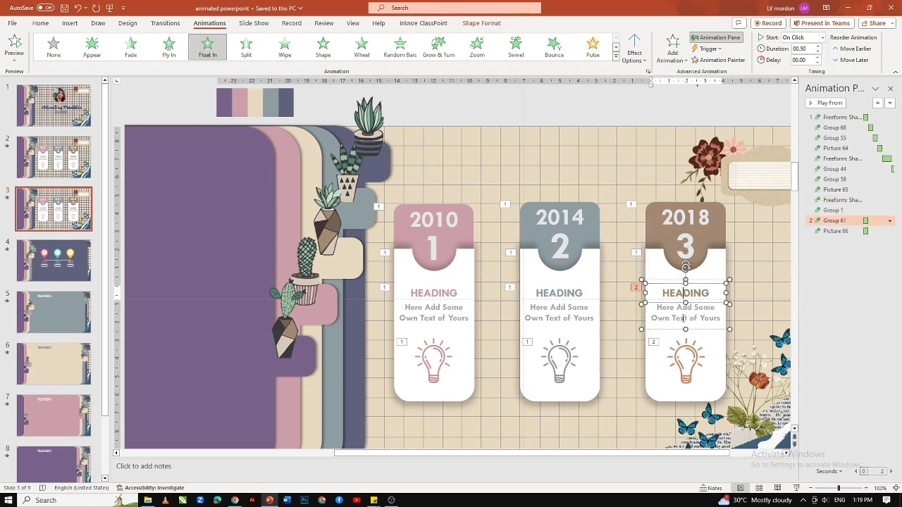
shift+click(691, 356)
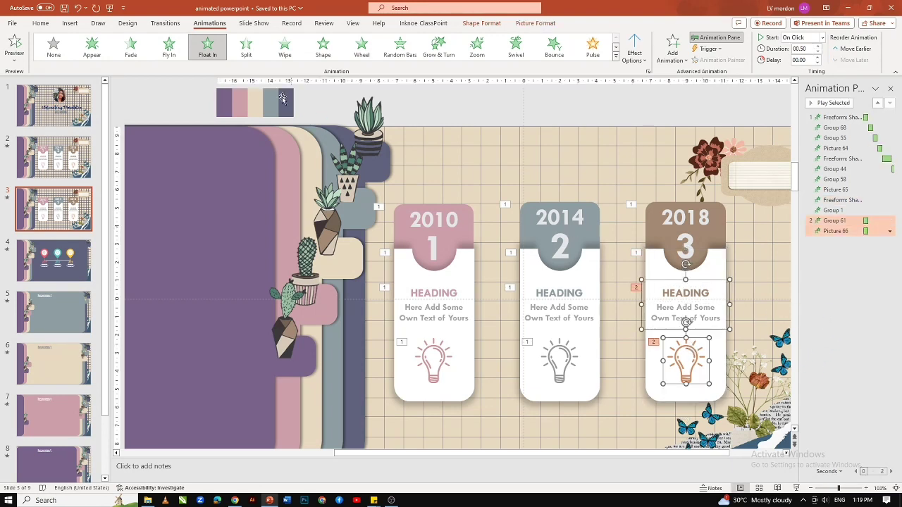
click(208, 51)
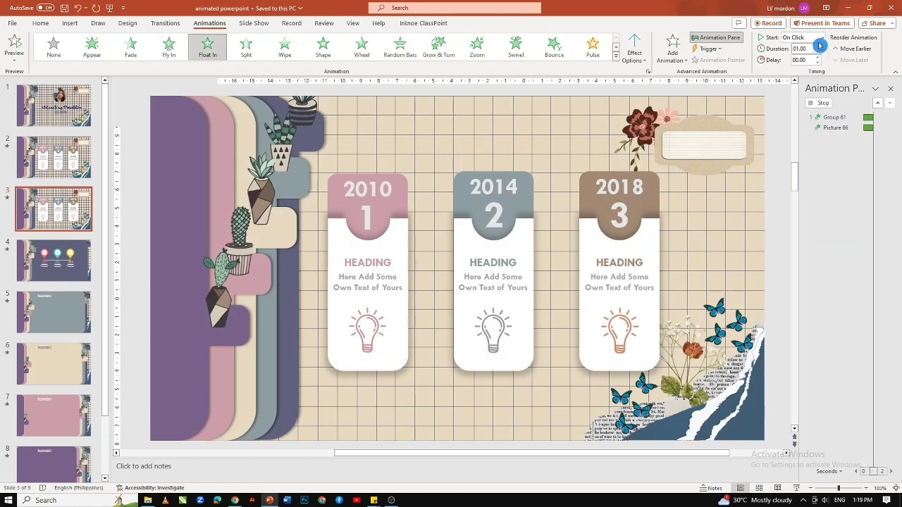
click(823, 38)
click(804, 72)
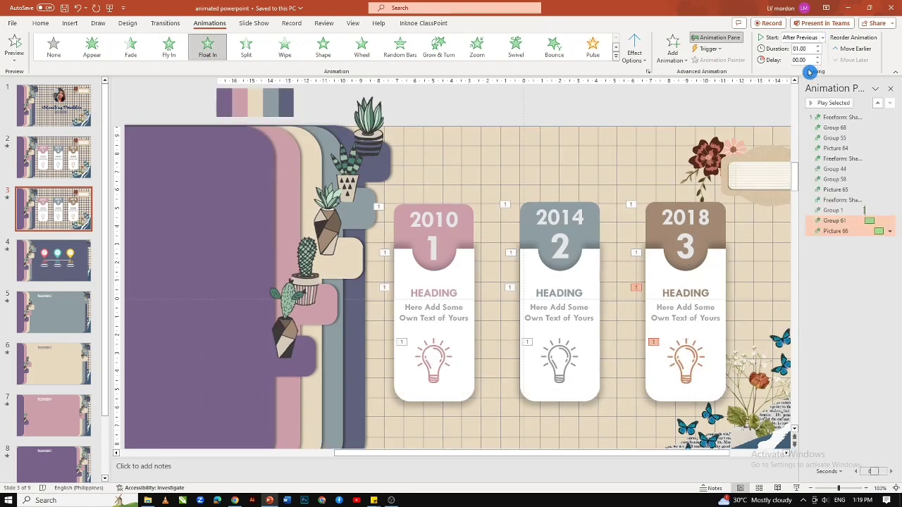
click(819, 391)
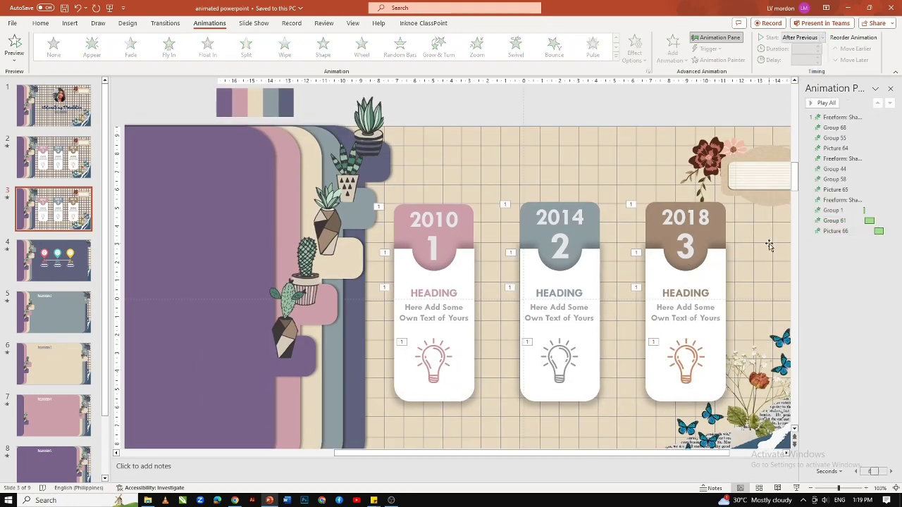
- Preview slide 3 as a slide show, then switch to slide 4's map-pin timeline
click(797, 493)
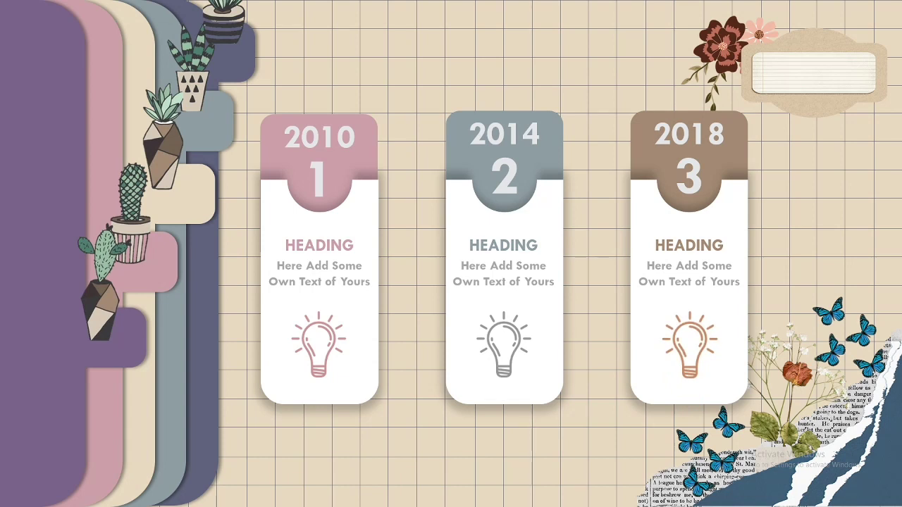
key(Escape)
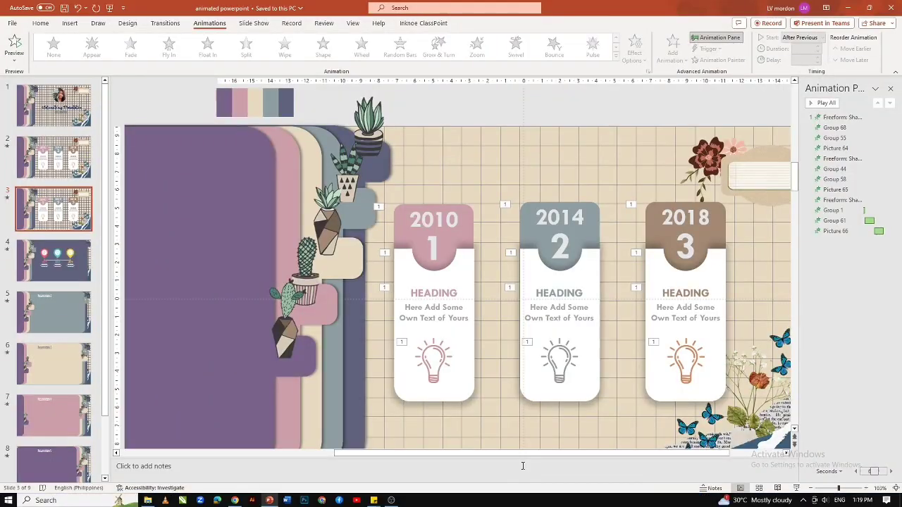
click(56, 261)
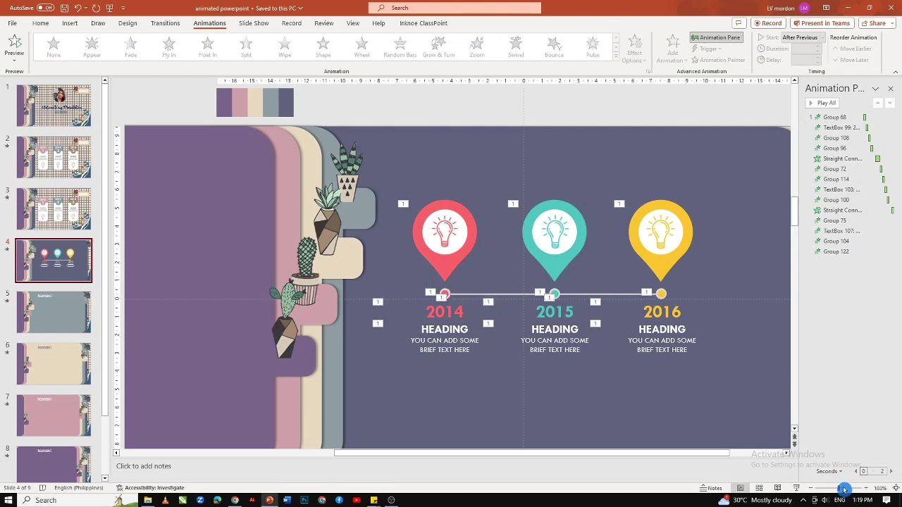
click(796, 488)
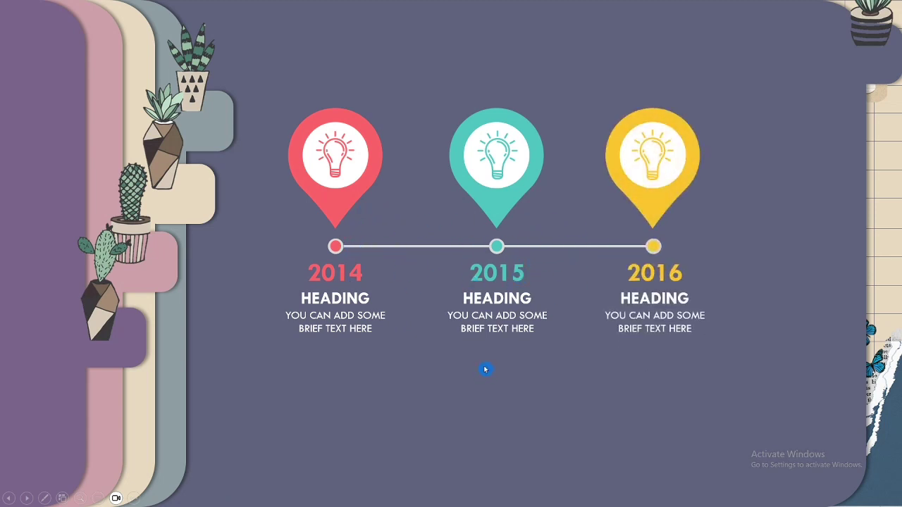
key(Escape)
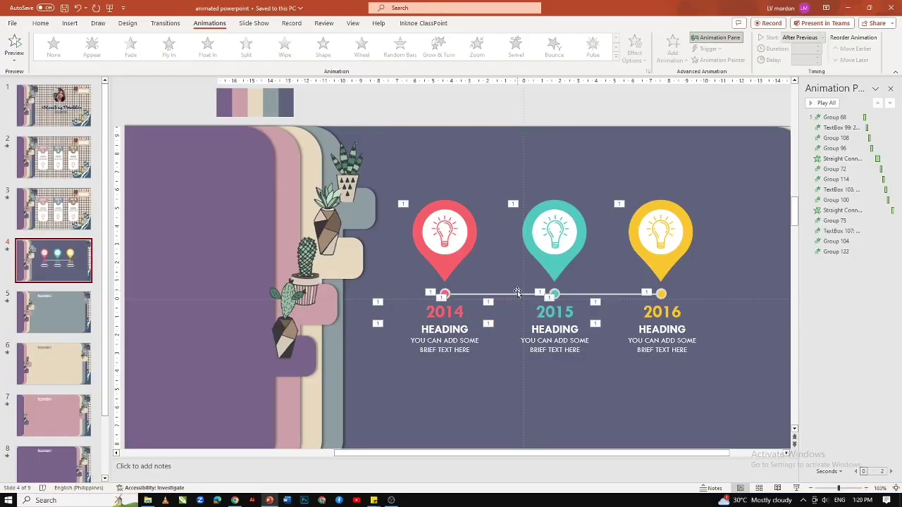
- Give the line connecting the timeline dots a Wipe entrance from the left
click(514, 295)
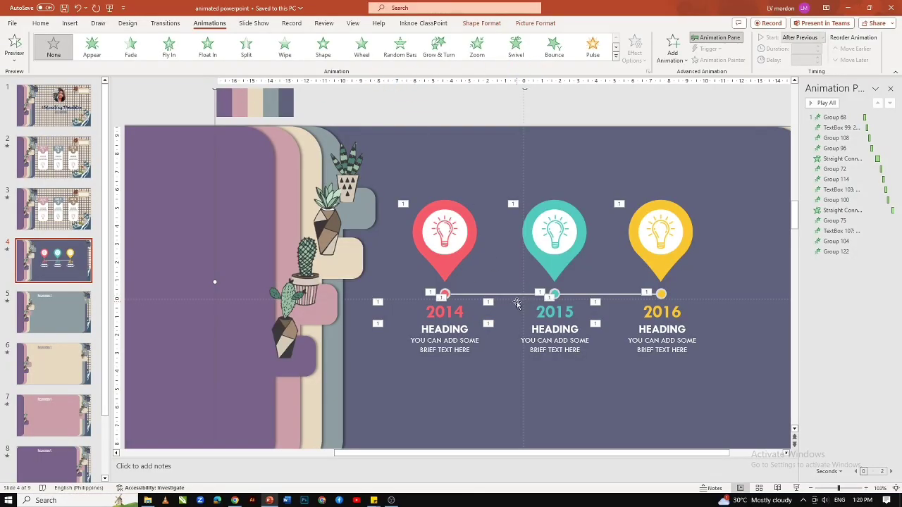
click(453, 295)
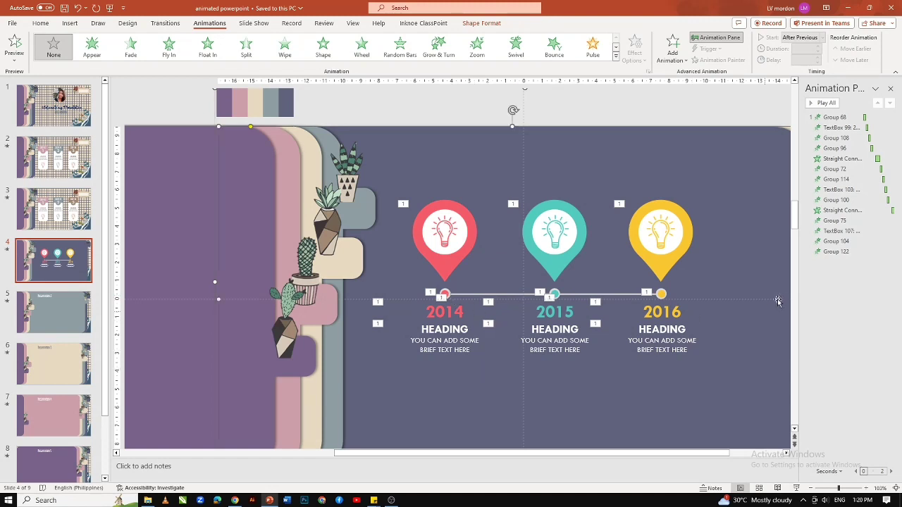
click(821, 277)
click(446, 294)
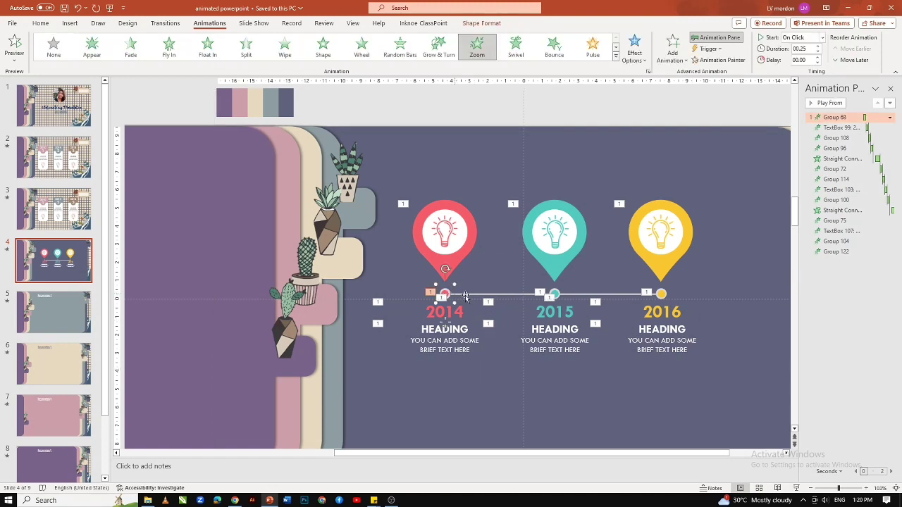
click(511, 296)
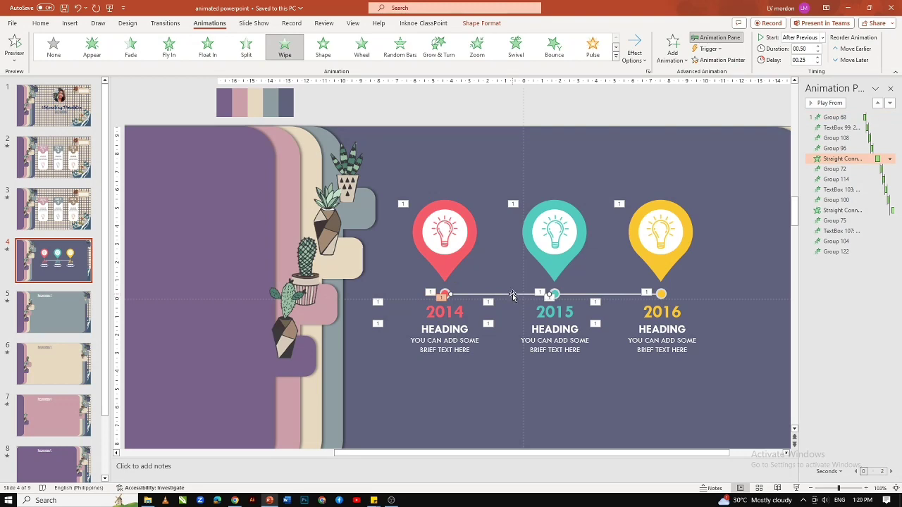
click(289, 53)
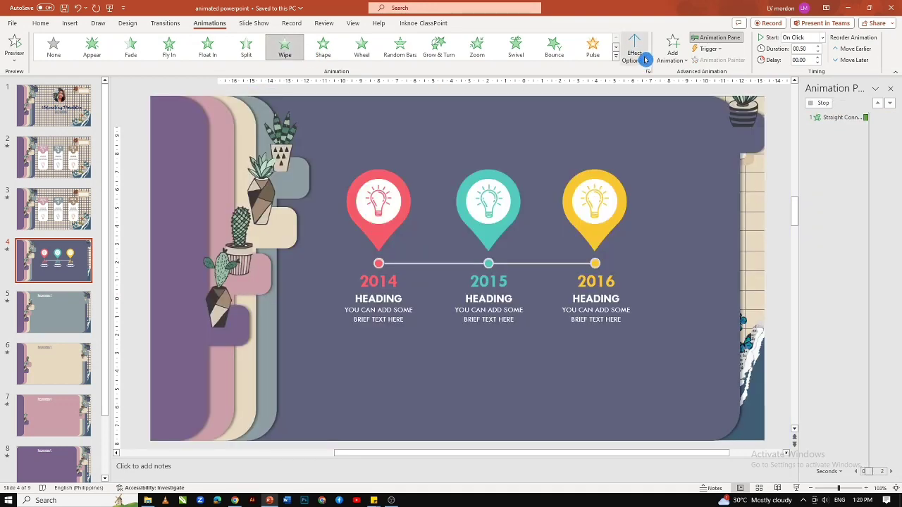
click(645, 60)
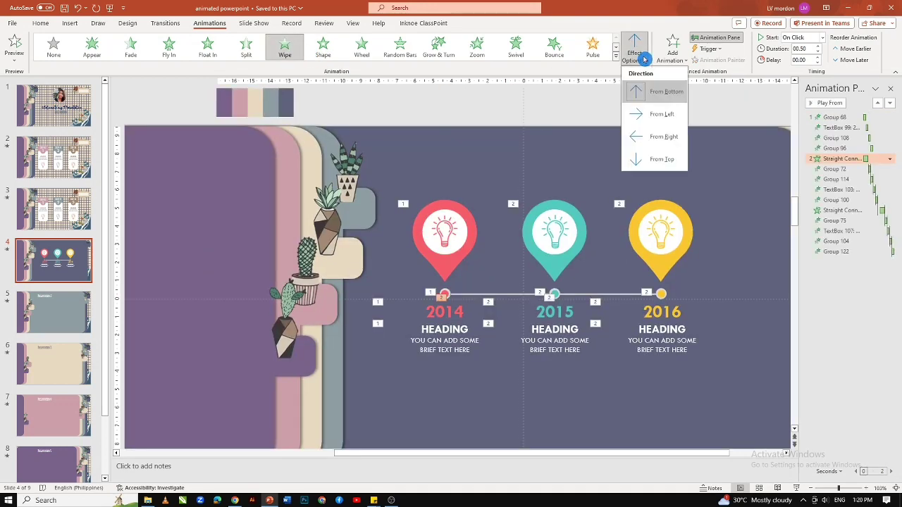
click(648, 117)
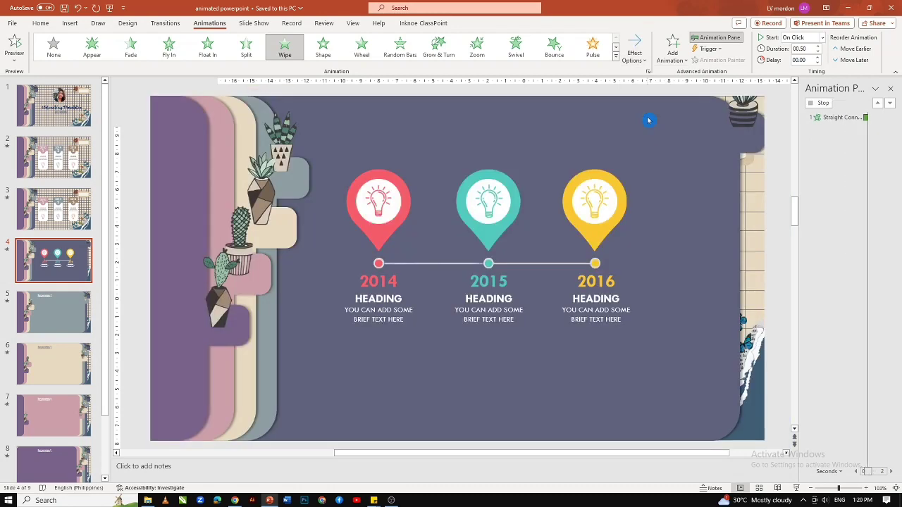
- Start the line's wipe After Previous, then move to slide 5
click(822, 38)
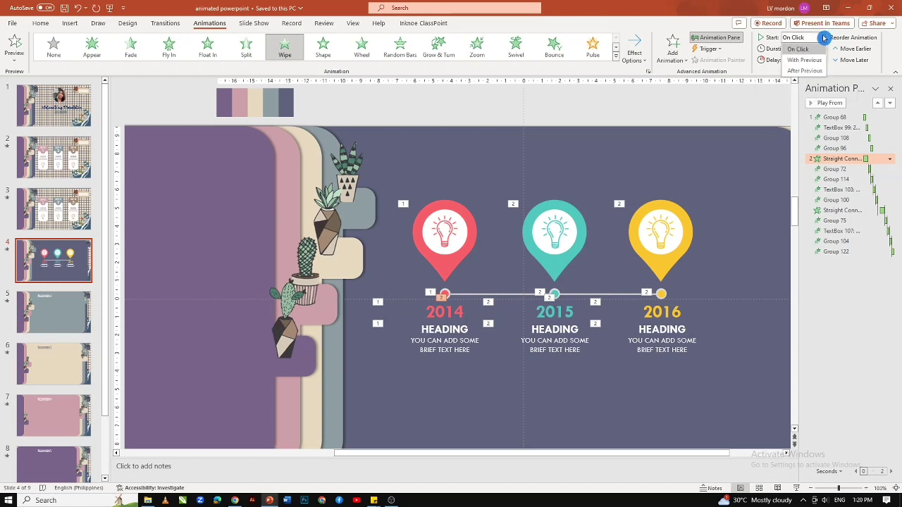
click(815, 71)
click(576, 111)
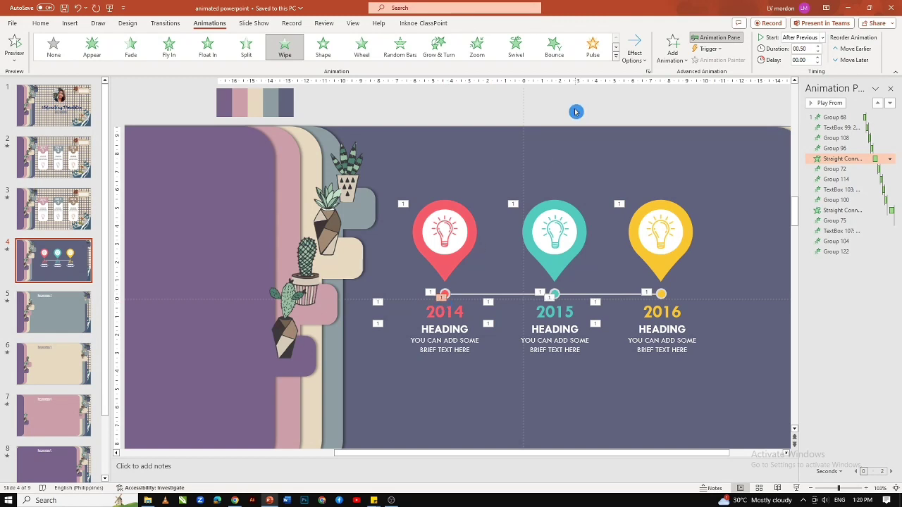
key(Page_Down)
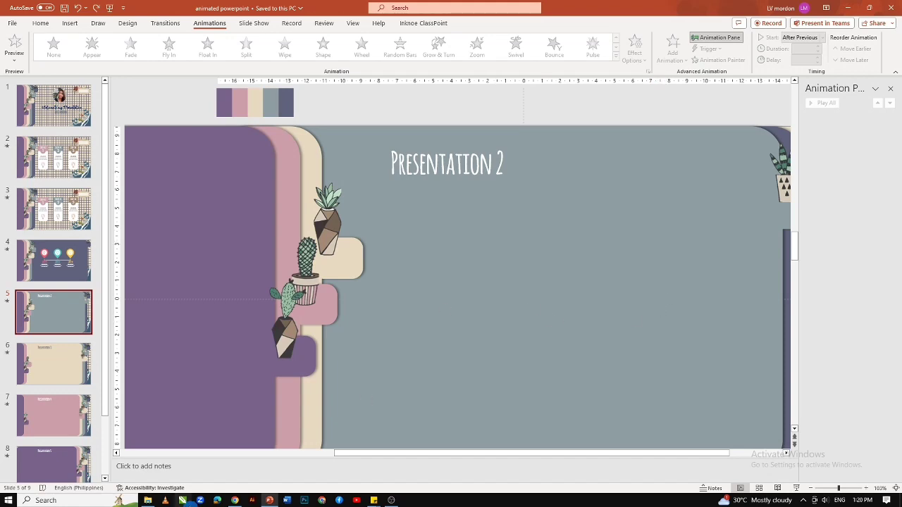
- Insert the Trends in ICT video from File Explorer onto slide 5
mouse_move(148, 500)
click(156, 471)
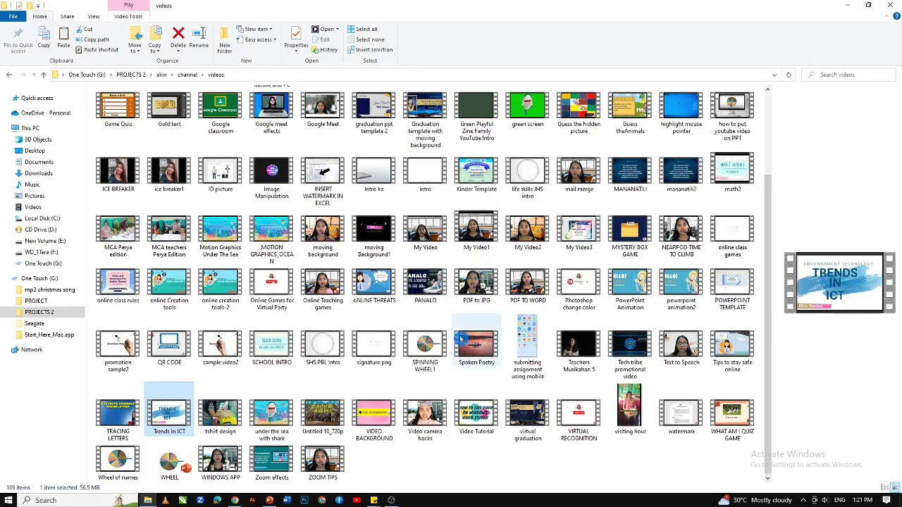
key(alt+Tab)
click(510, 294)
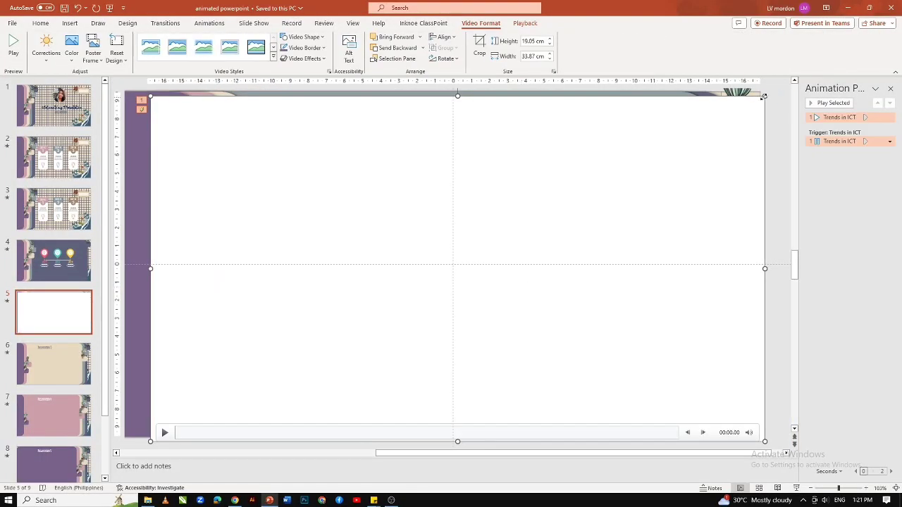
- Resize the video to 18.69 × 10.51 cm and place it below the Presentation 2 title
drag(763, 96, 537, 227)
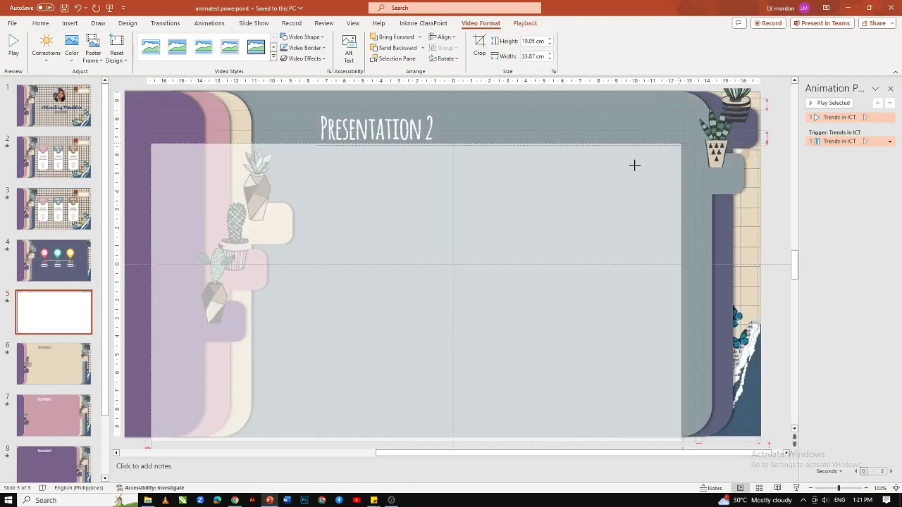
mouse_move(463, 280)
mouse_down()
mouse_move(596, 205)
mouse_move(616, 204)
mouse_up()
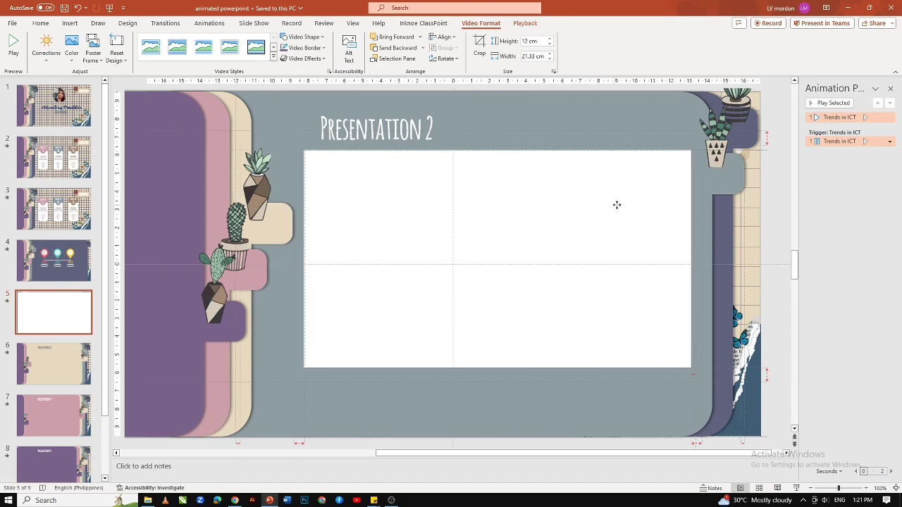
drag(691, 369, 643, 342)
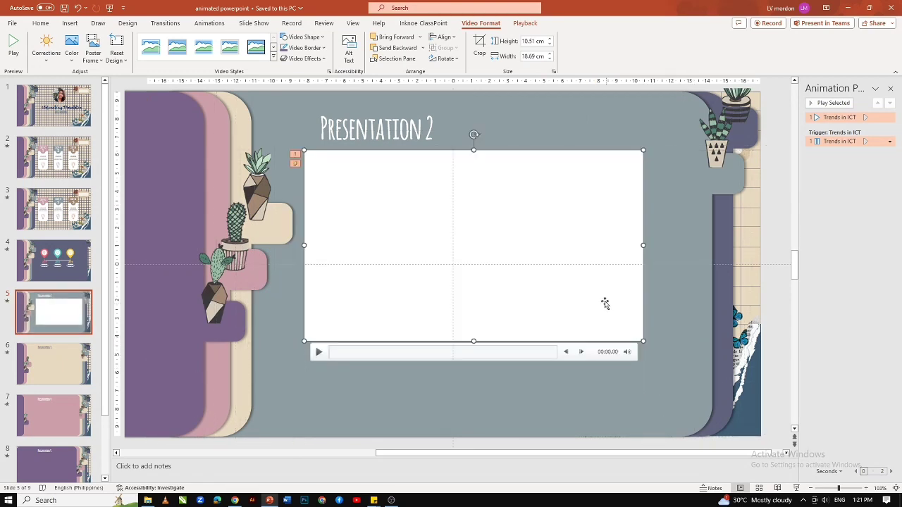
drag(602, 302, 610, 302)
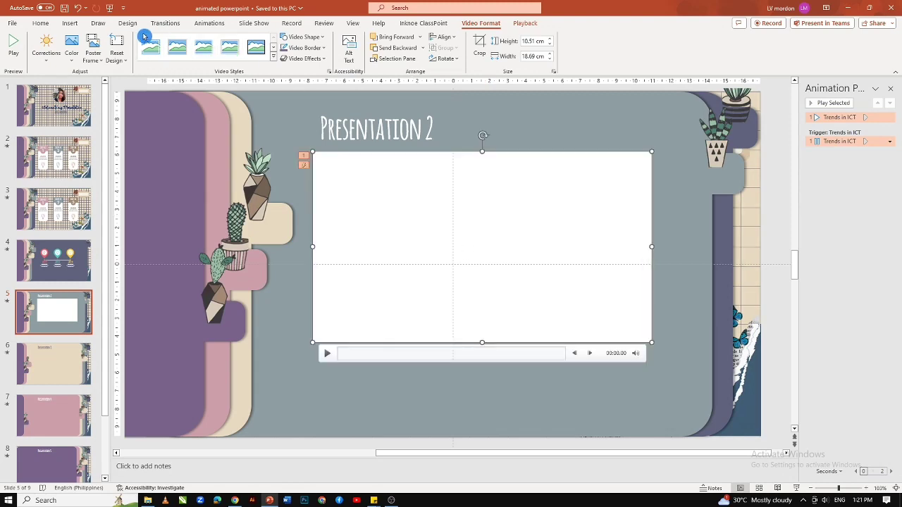
- Search the icon library for 'video' and insert the video-camera icon onto slide 5
click(71, 23)
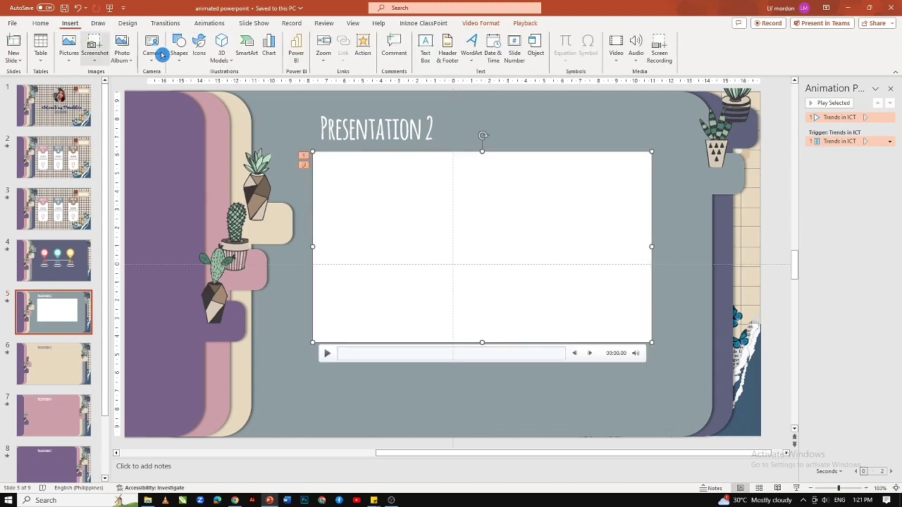
click(197, 55)
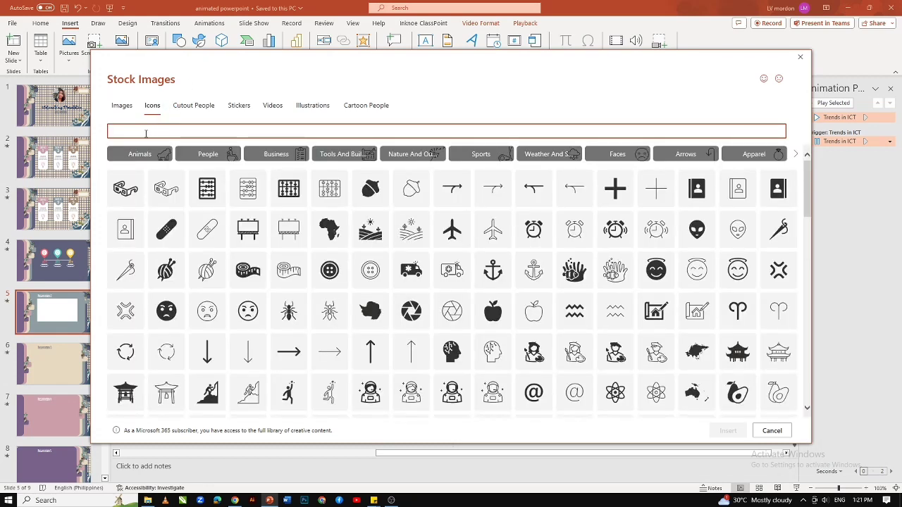
text(vide)
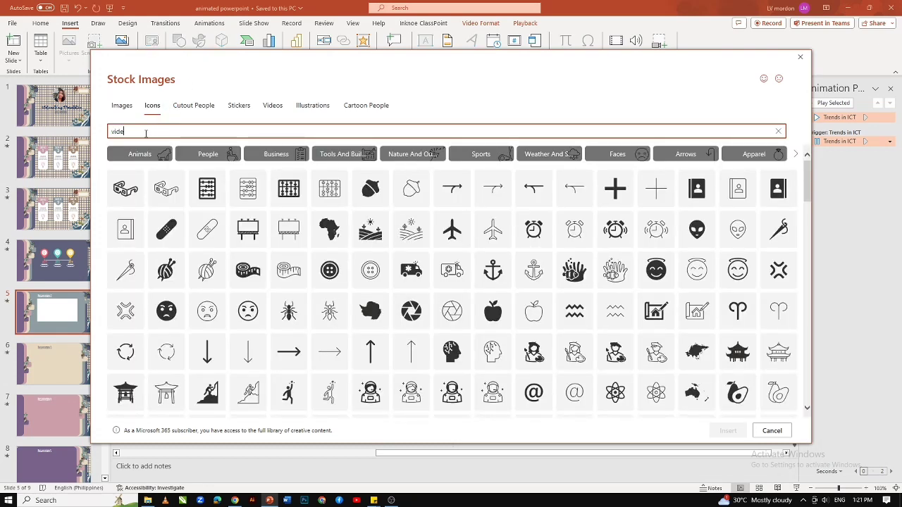
text(o)
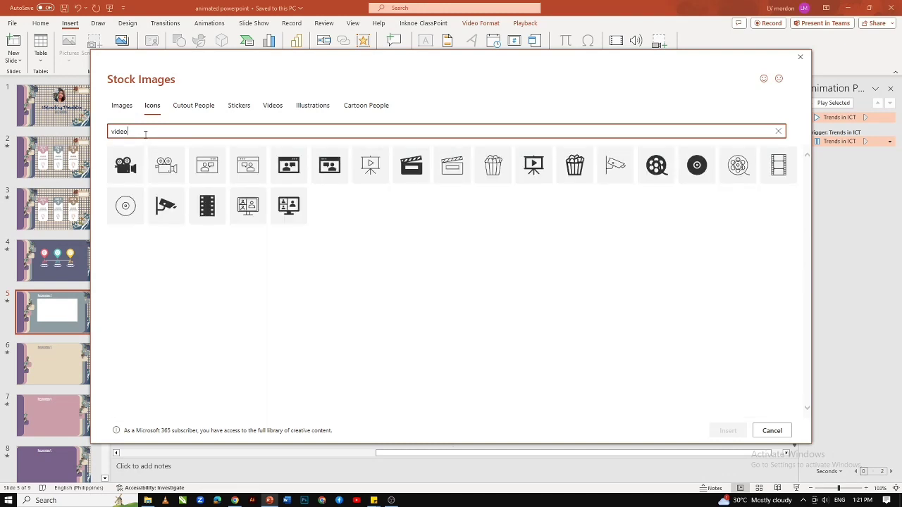
click(127, 169)
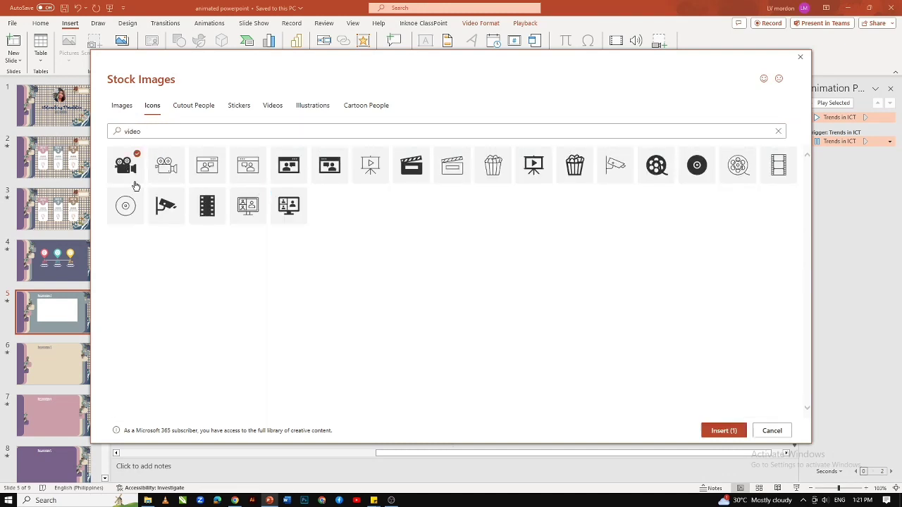
click(724, 431)
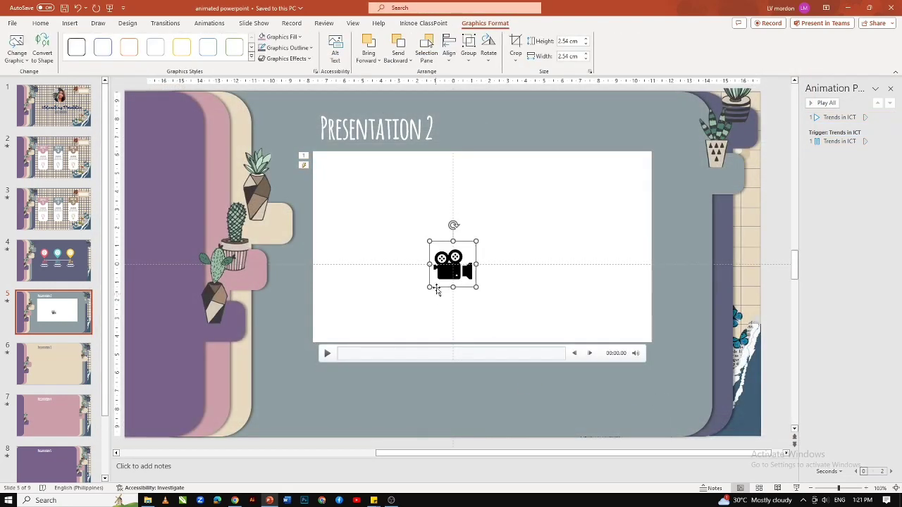
- Move the camera icon to the slide's lower left and shrink it to 2.32 cm
mouse_move(440, 271)
mouse_down()
mouse_move(399, 312)
mouse_move(280, 393)
mouse_move(313, 378)
mouse_up()
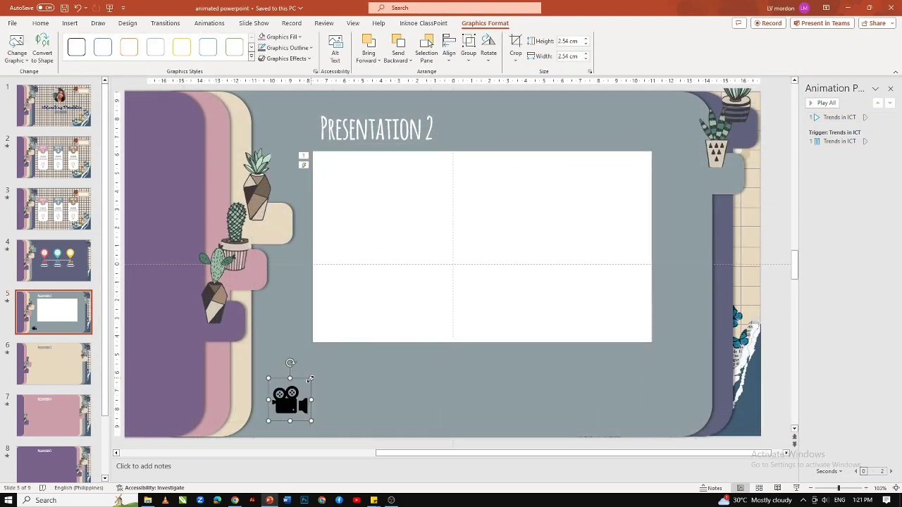
mouse_move(433, 262)
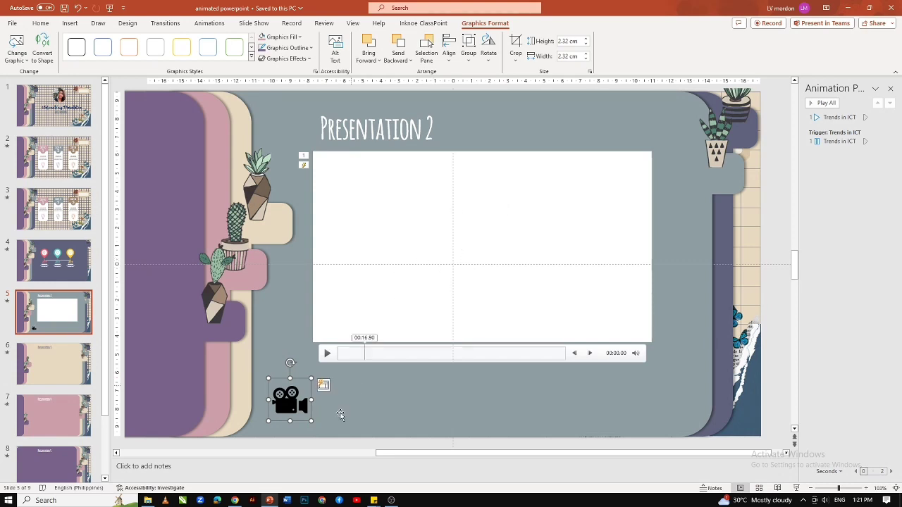
drag(299, 408, 299, 412)
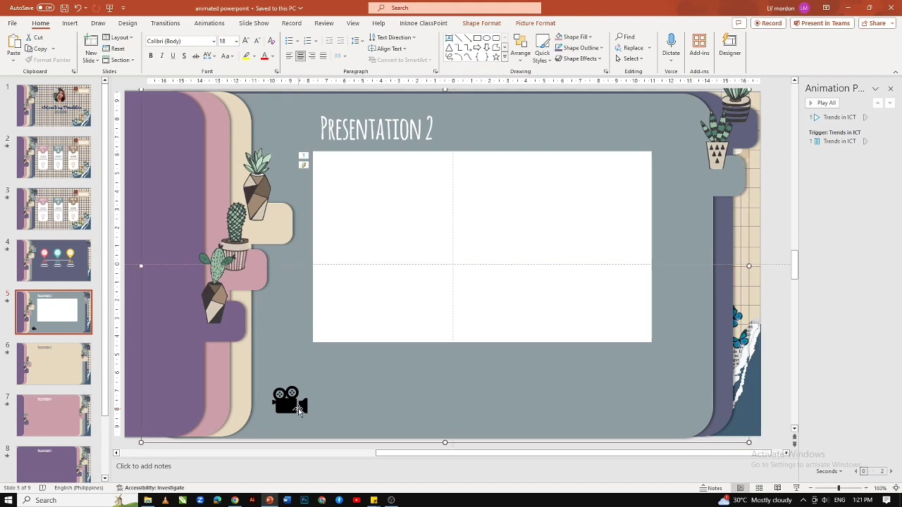
click(289, 402)
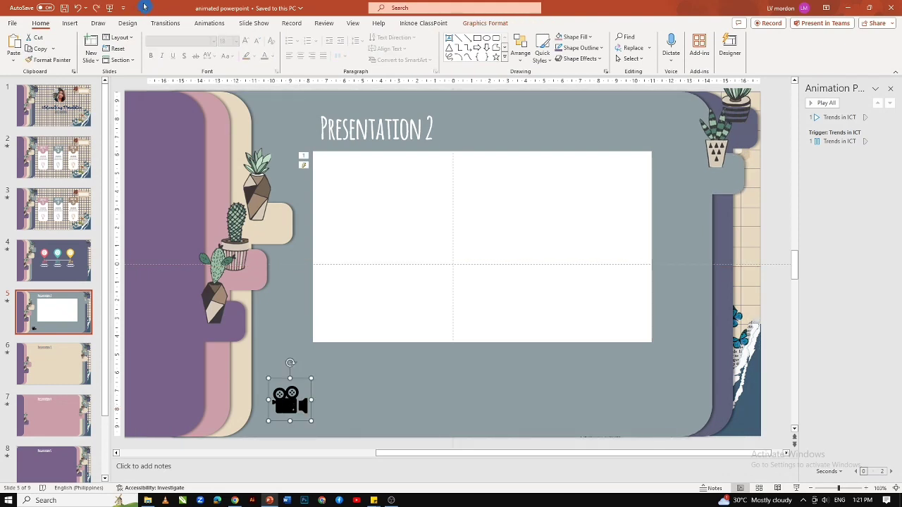
- Fill the camera icon pink with no outline, then select the video
click(485, 22)
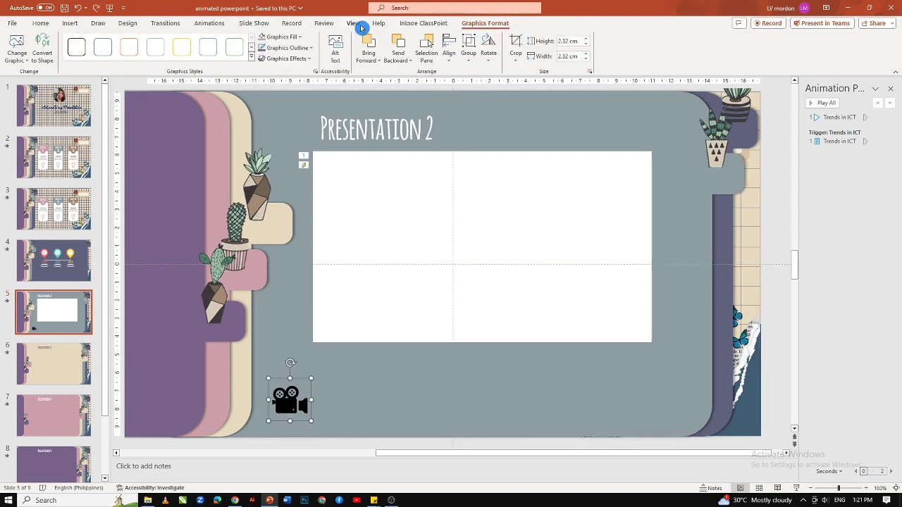
click(269, 38)
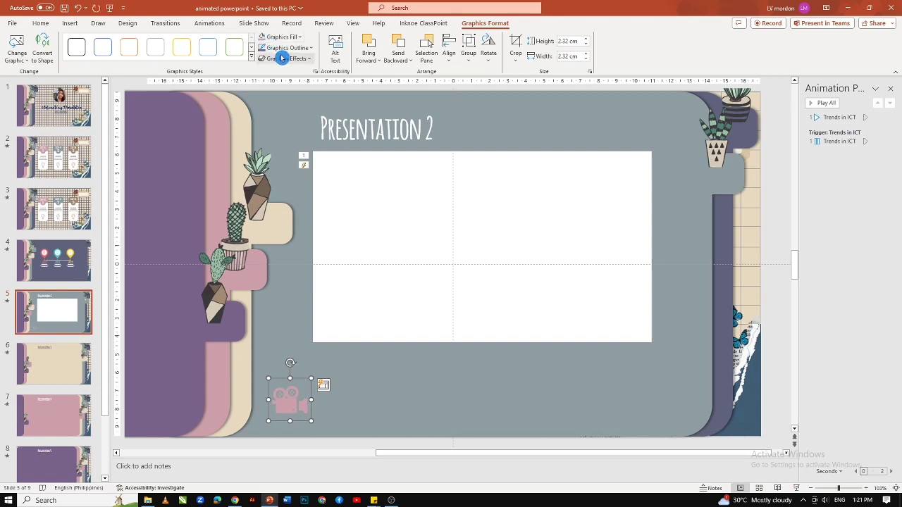
click(289, 50)
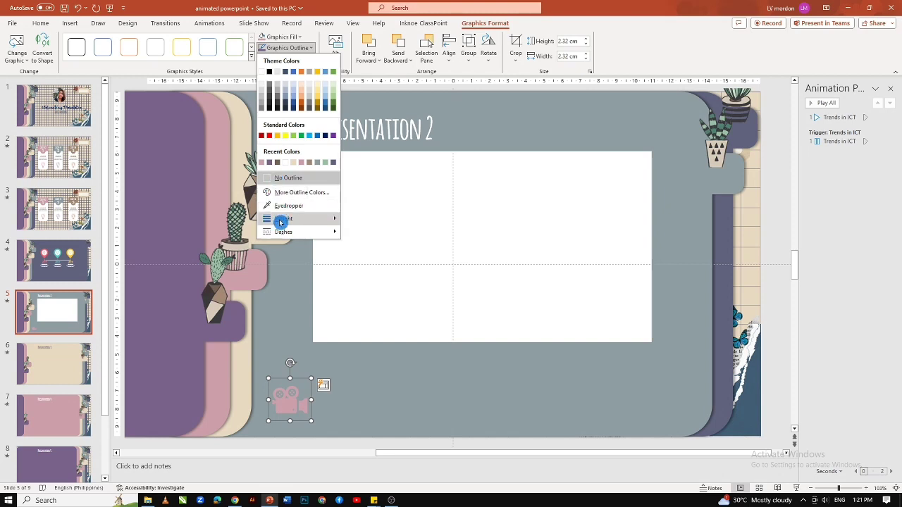
click(279, 181)
click(784, 247)
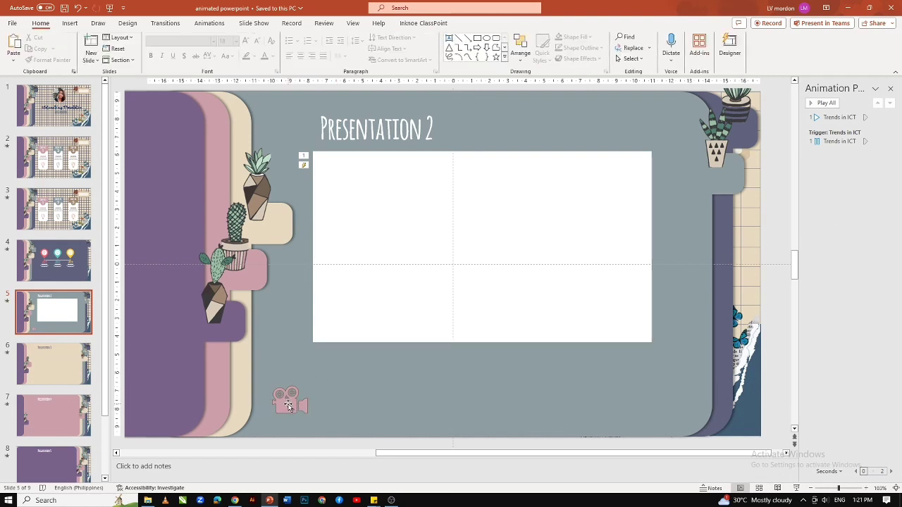
mouse_move(500, 249)
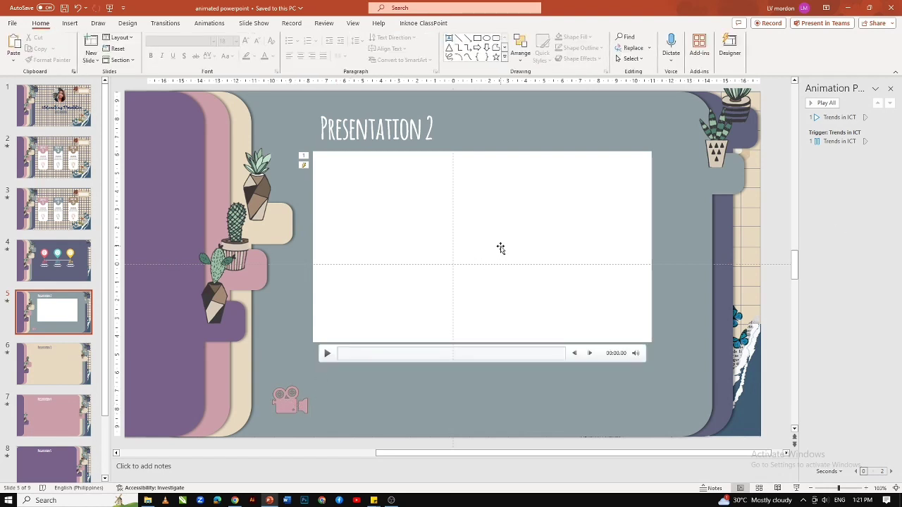
click(599, 168)
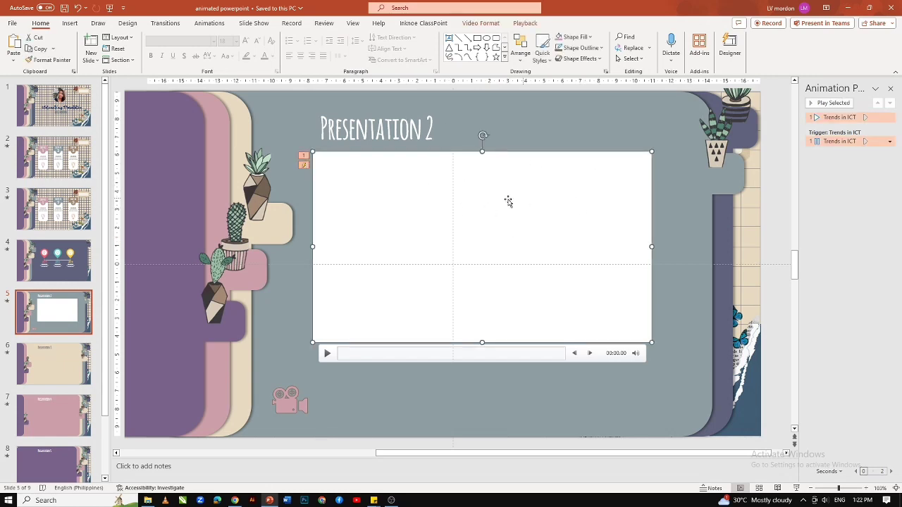
- Give the video an Appear entrance that is triggered by clicking the camera icon
click(210, 24)
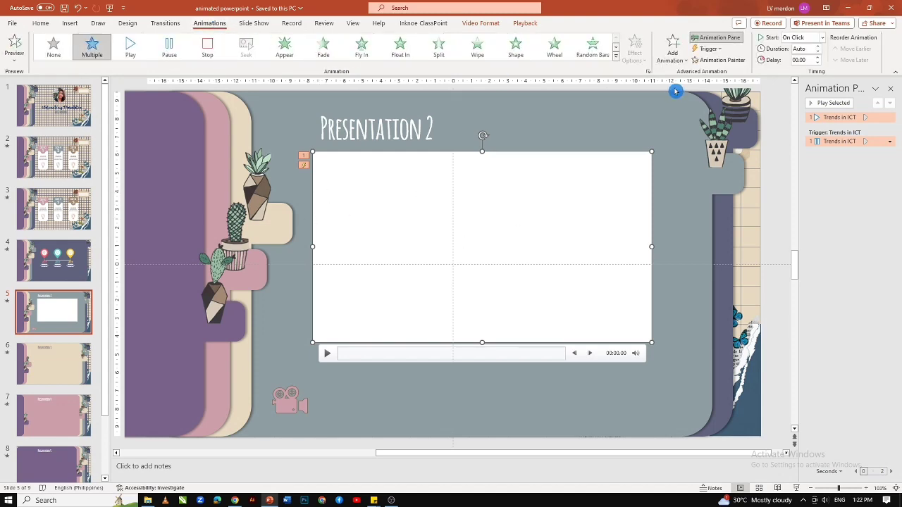
click(362, 48)
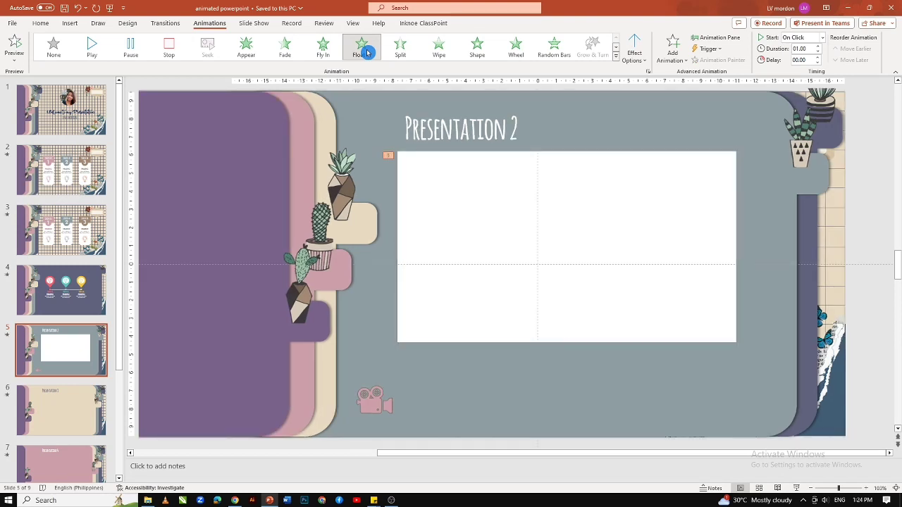
click(246, 46)
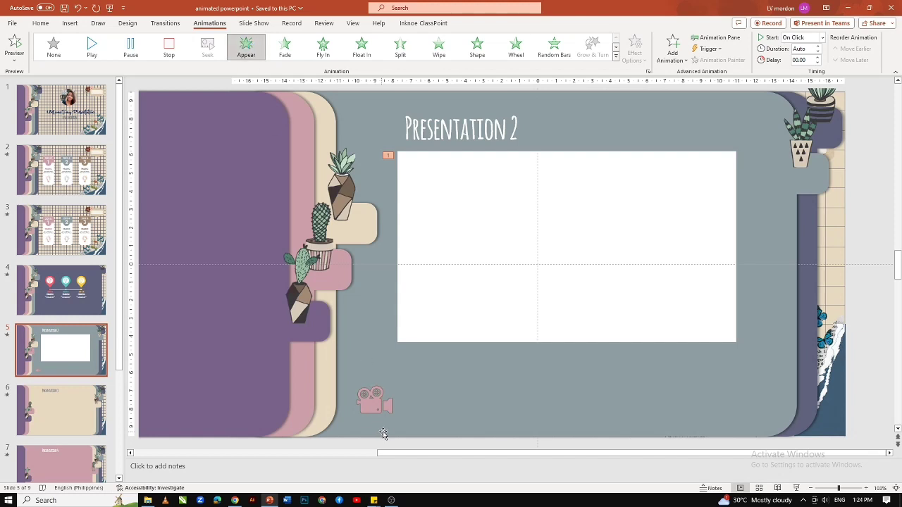
click(707, 48)
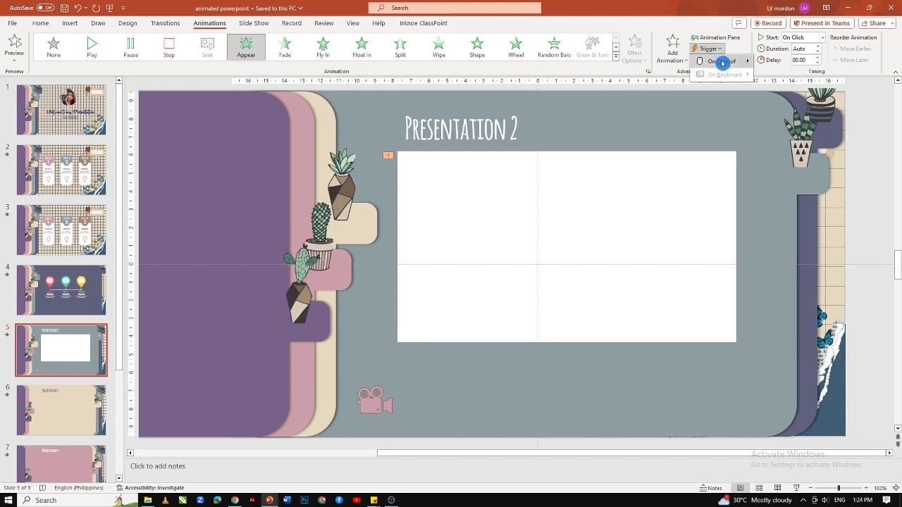
click(722, 63)
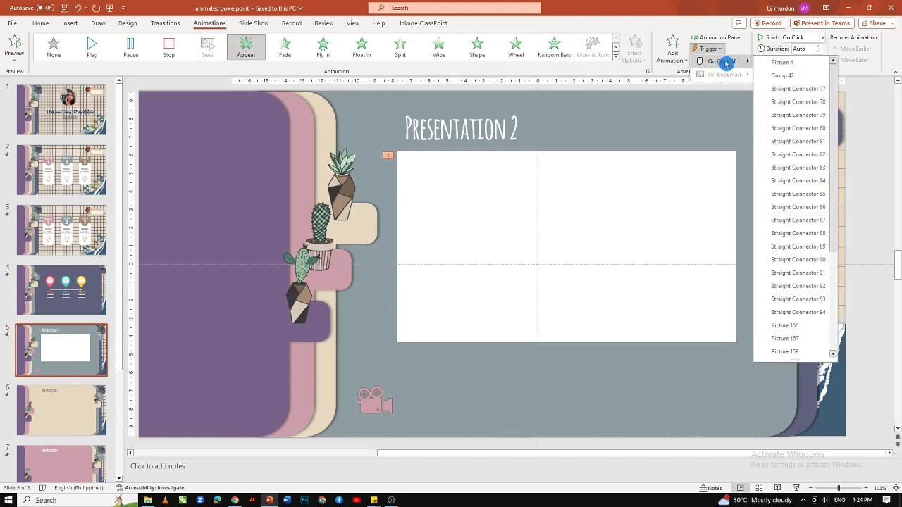
scroll(801, 197, down, 4)
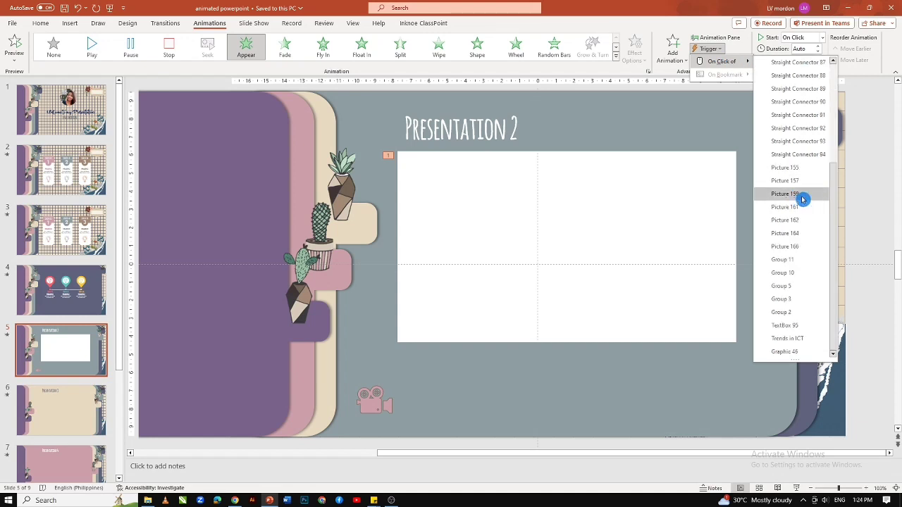
click(801, 353)
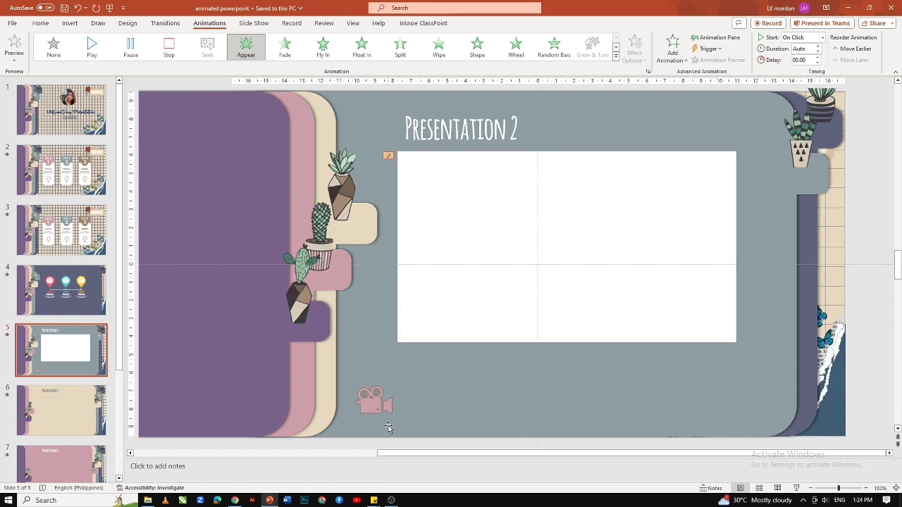
- Run slide 5 as a slideshow, click the camera icon to reveal the video, and play it
mouse_move(623, 233)
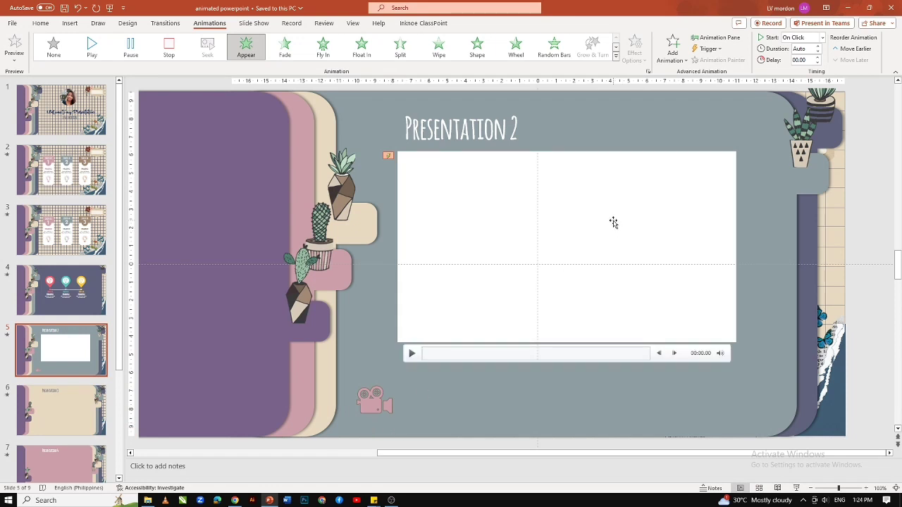
click(797, 487)
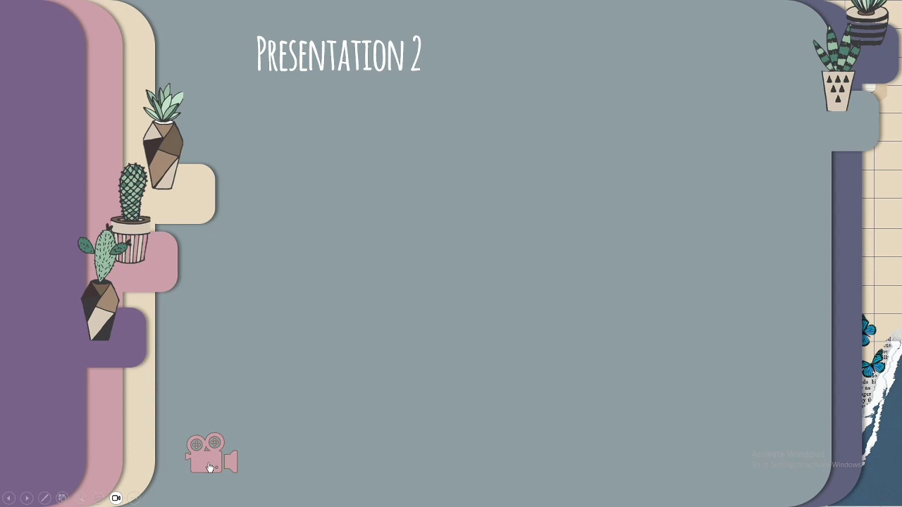
click(210, 468)
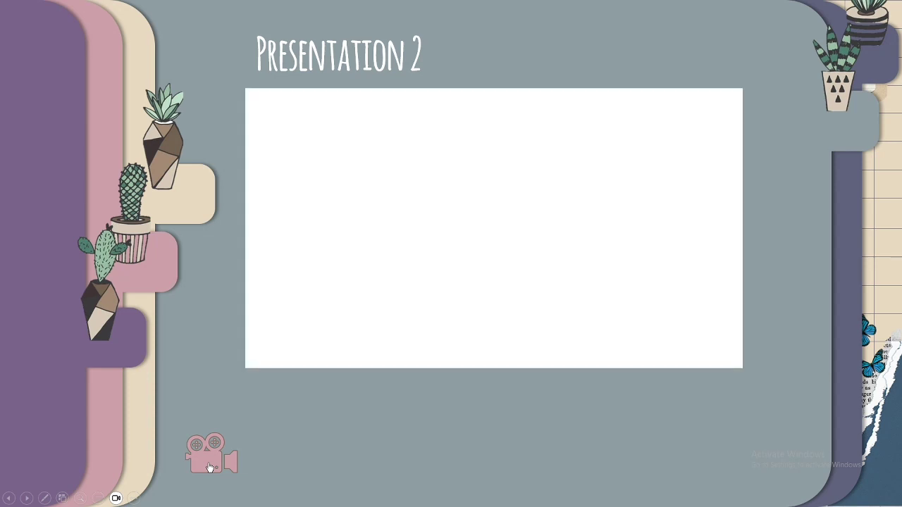
click(263, 358)
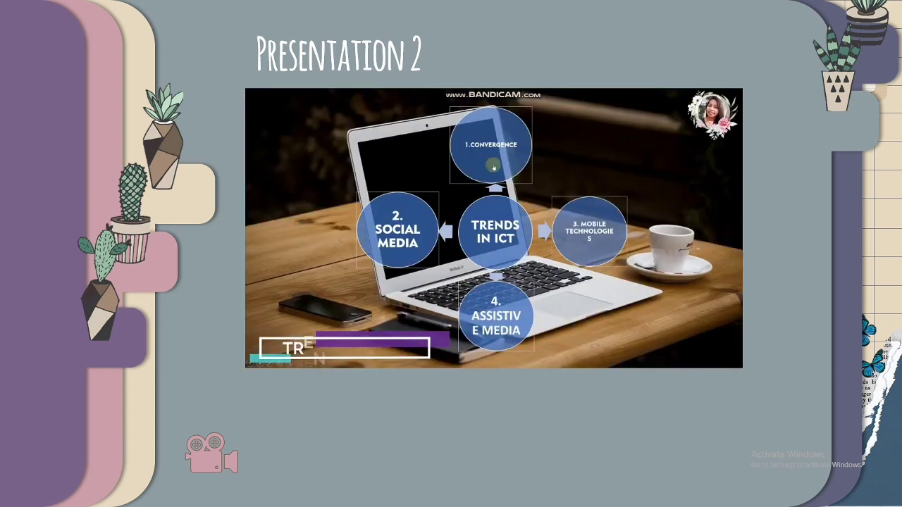
key(Escape)
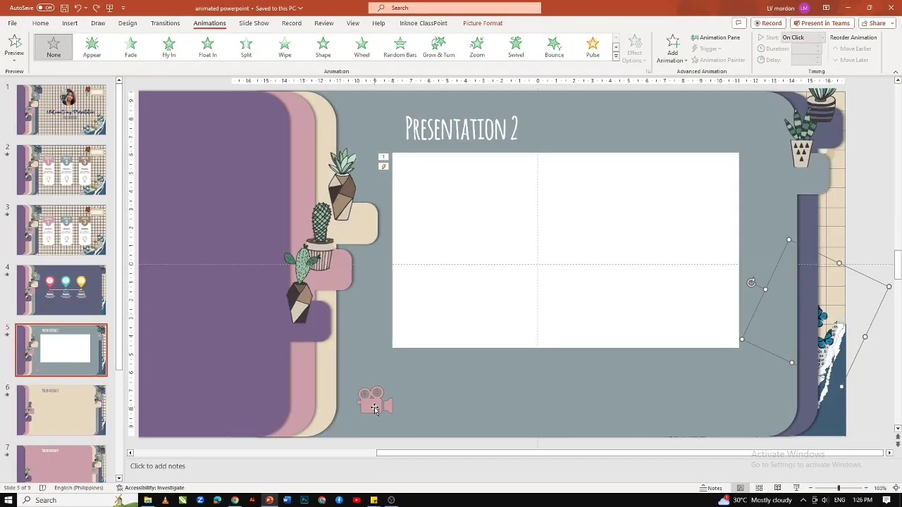
key(shift+F5)
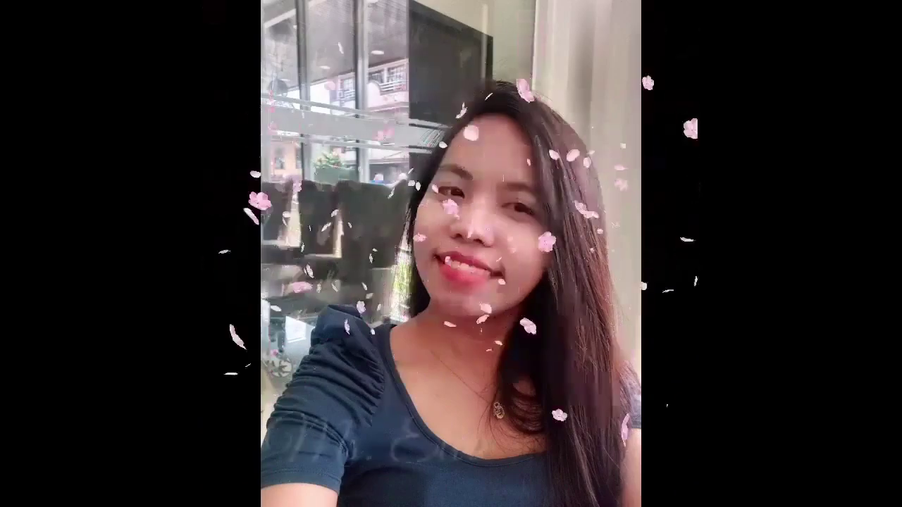